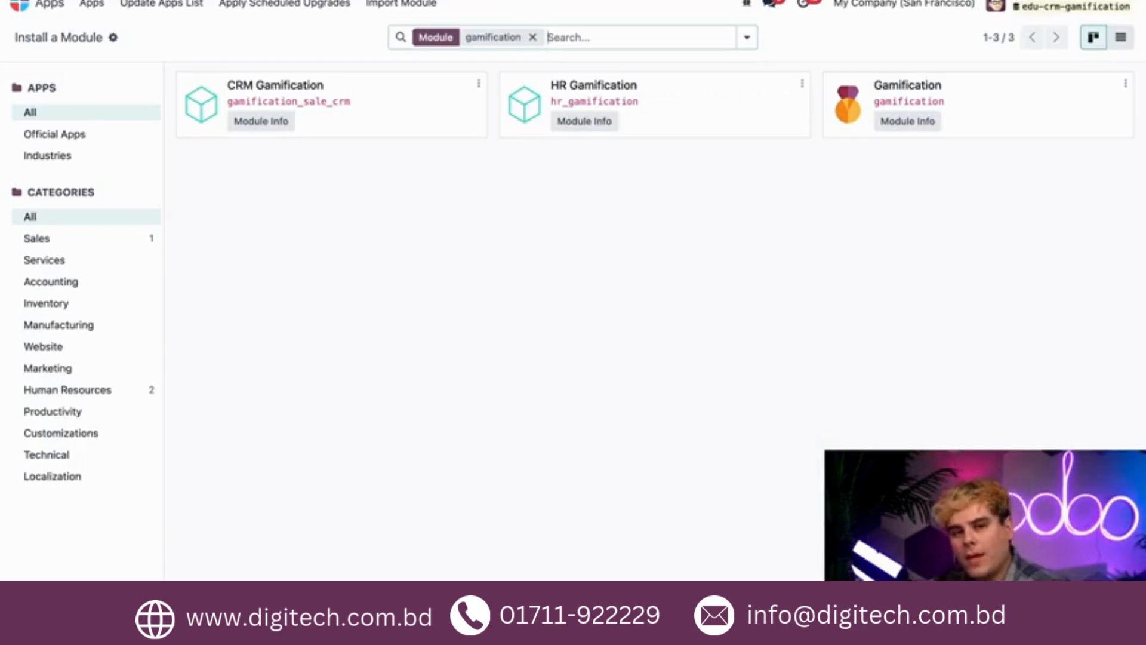
Go to the Settings app and open the list of gamification goal definitions.
click(15, 7)
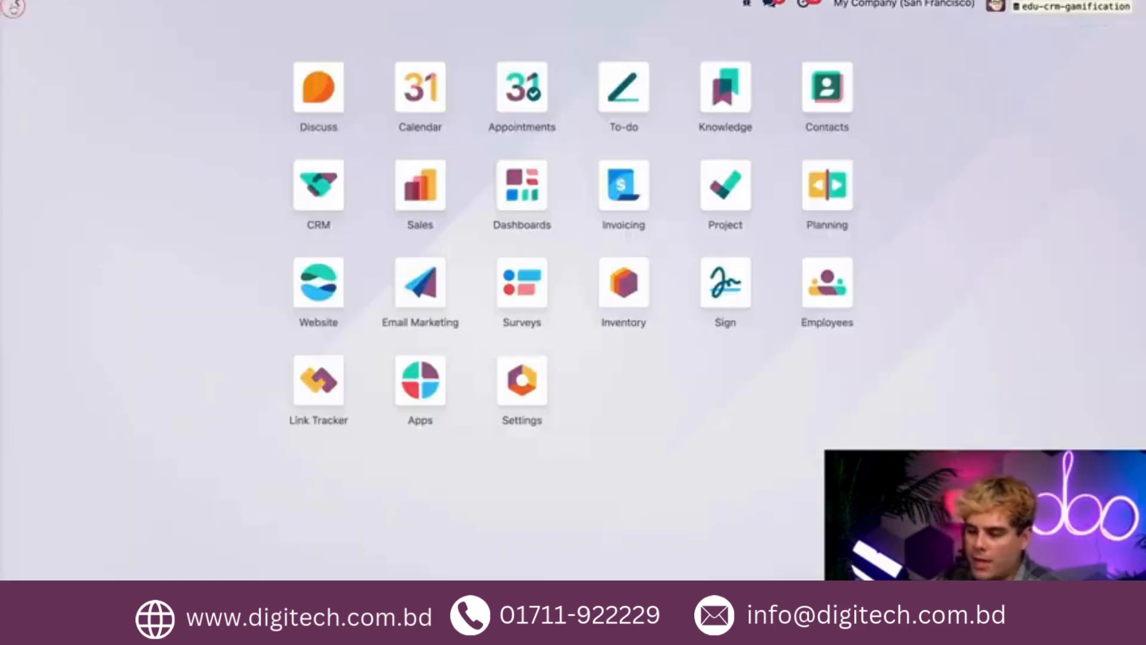
click(513, 383)
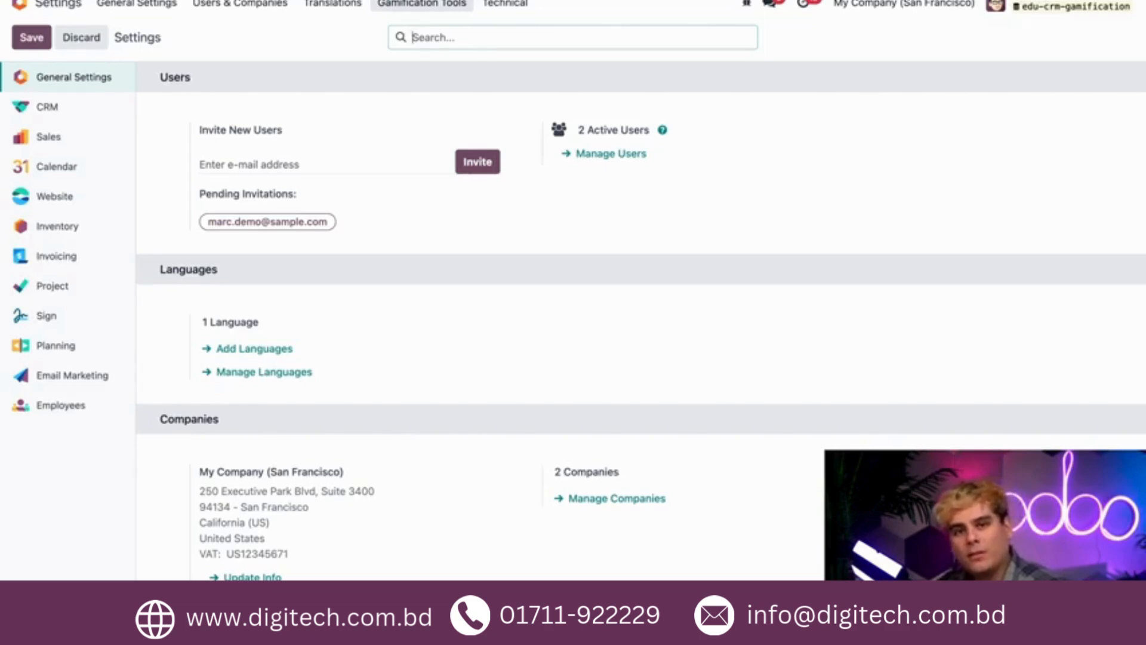
click(422, 4)
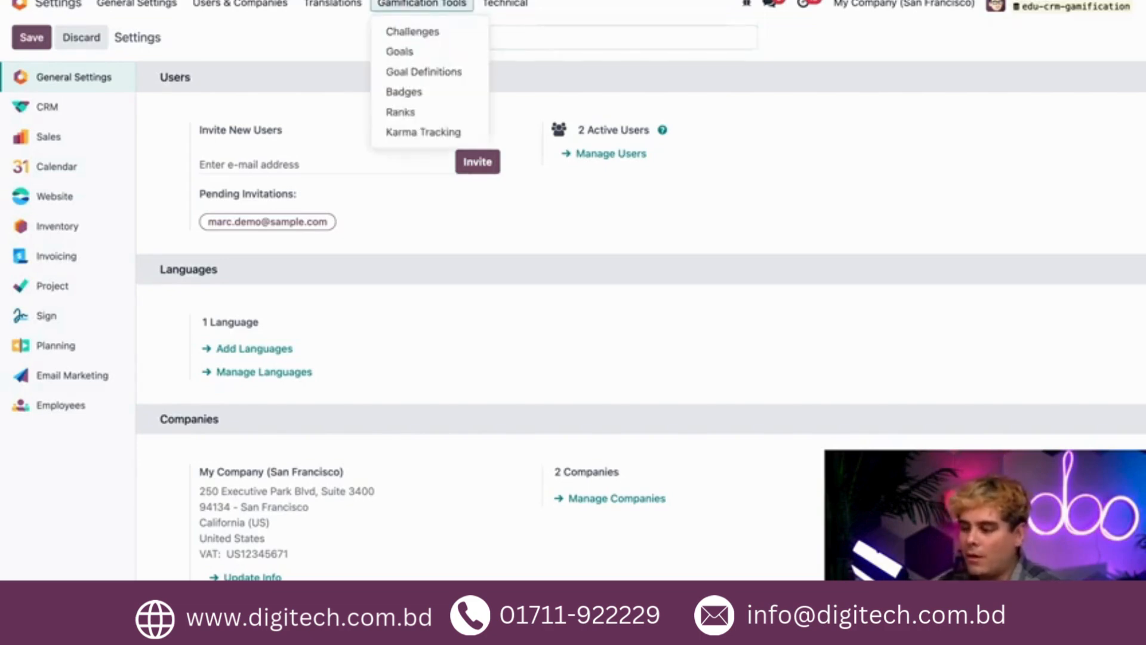
click(428, 81)
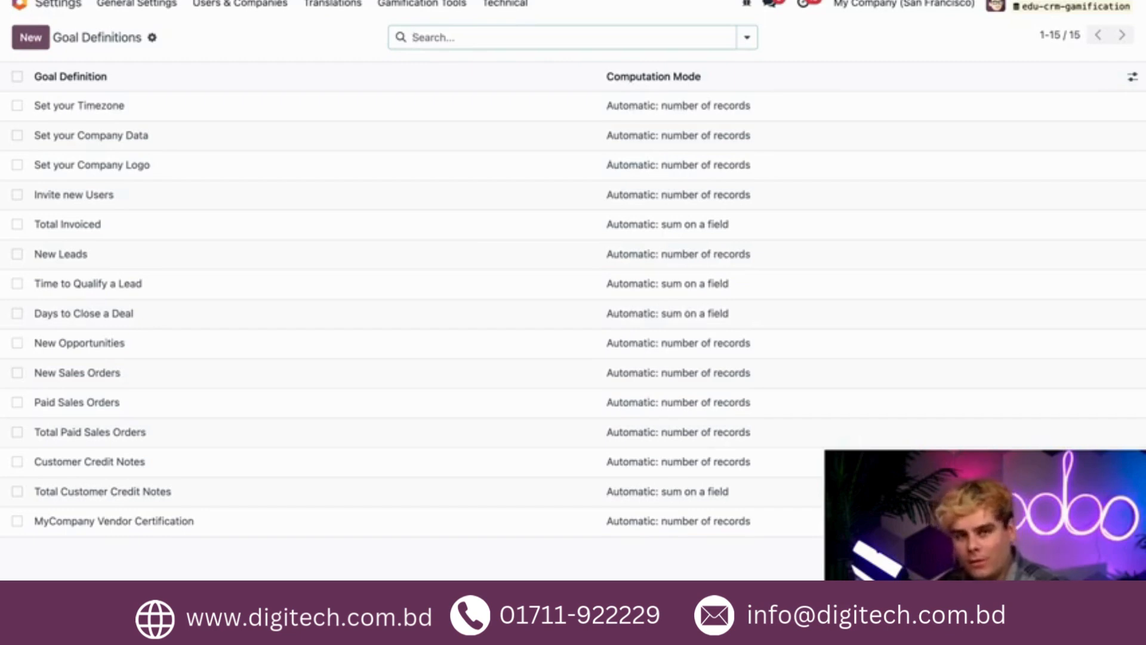
Change the Total Paid Sales Orders goal definition's computation mode to "Automatic: sum on a field" and save it.
click(126, 433)
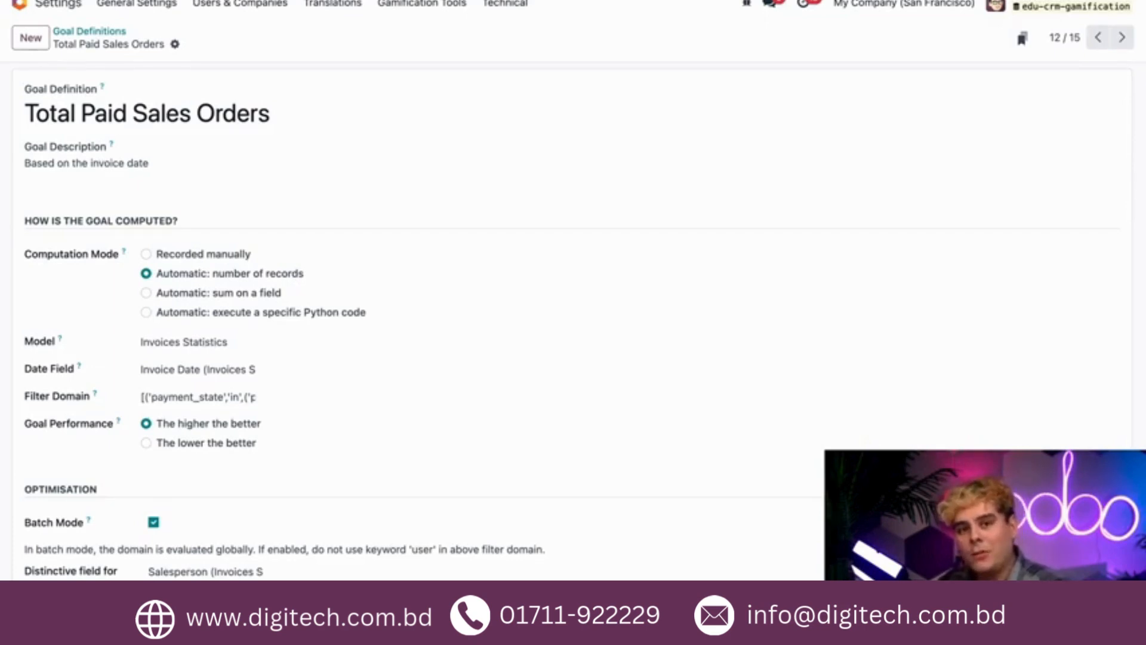
click(218, 295)
click(198, 45)
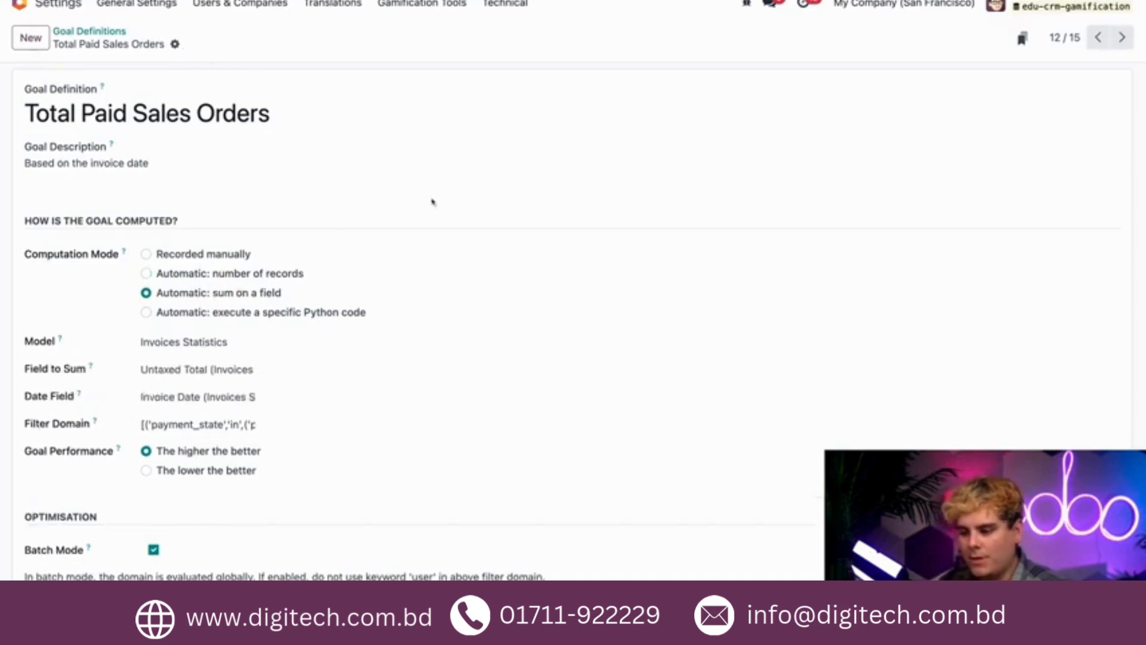
scroll(436, 215, down, 4)
scroll(421, 370, up, 4)
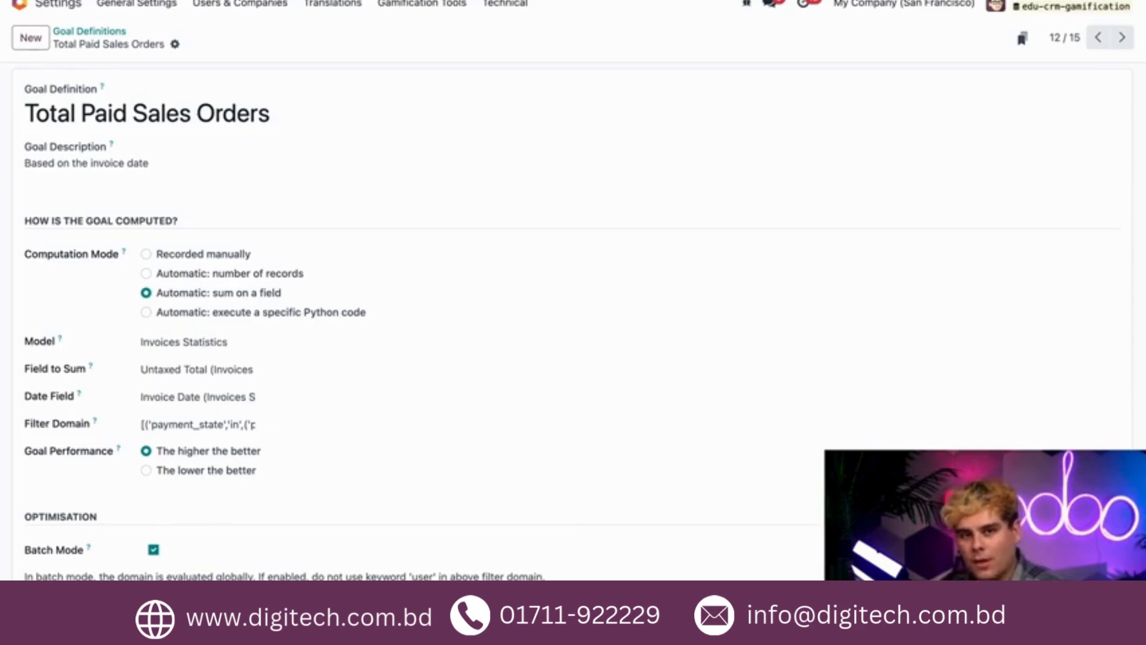
Create a new gamification challenge named "Monthly Paid SOs.".
click(420, 7)
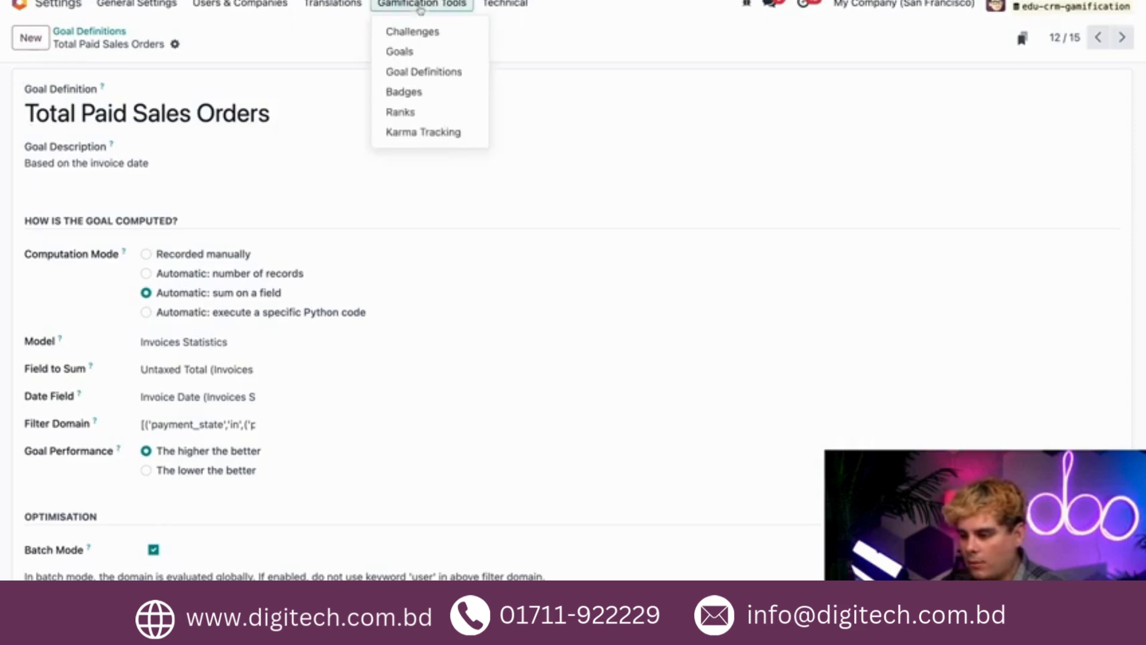
click(410, 31)
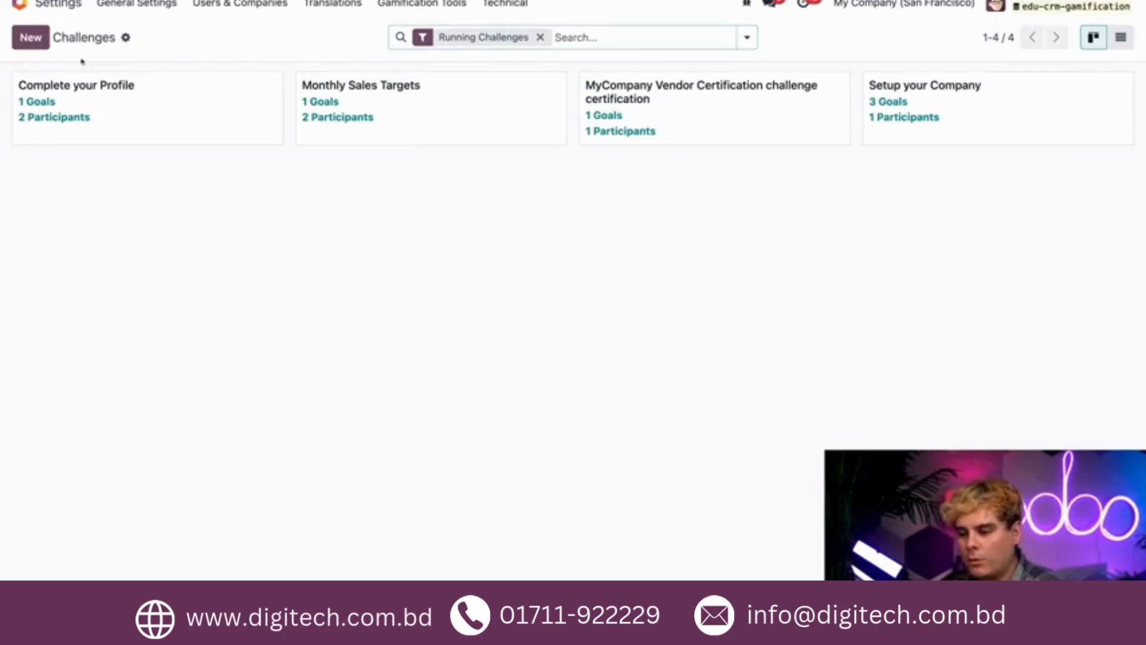
click(31, 38)
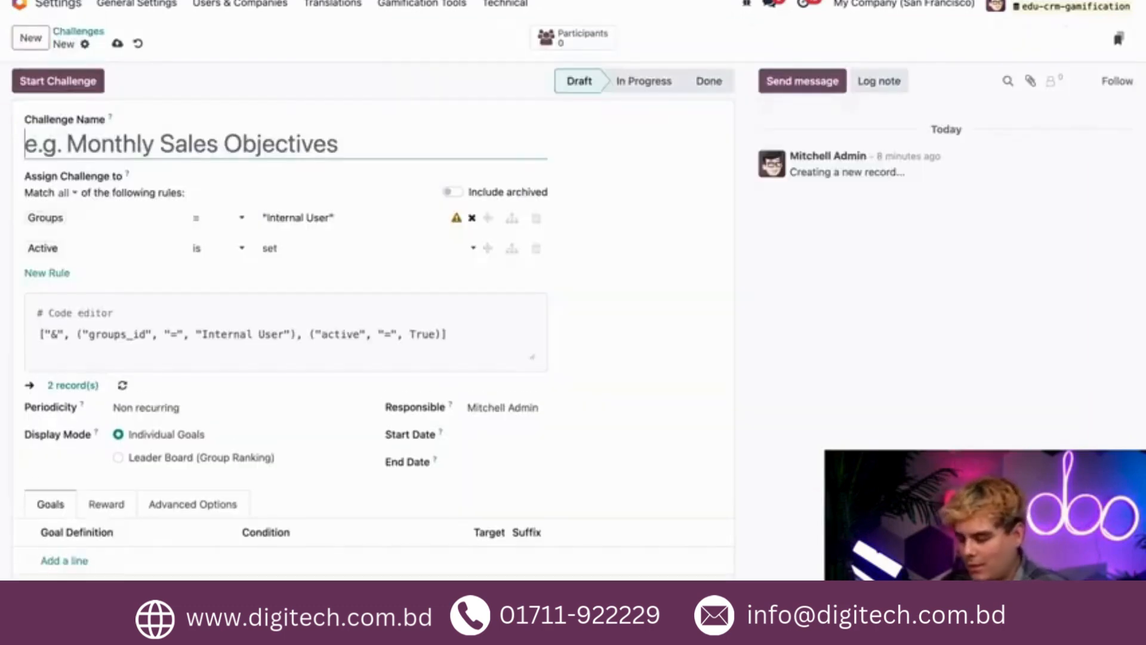
text(Monthly Paid SOs.)
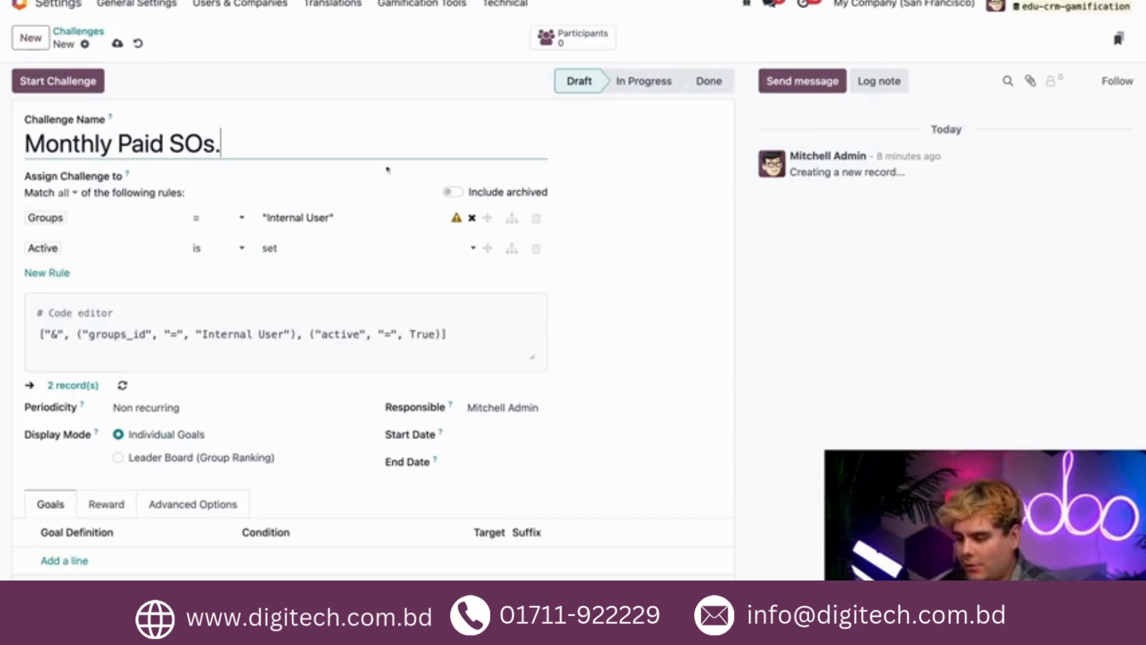
Remove the Groups and Active assignment rules from the challenge and add a new rule in their place.
click(536, 219)
click(536, 218)
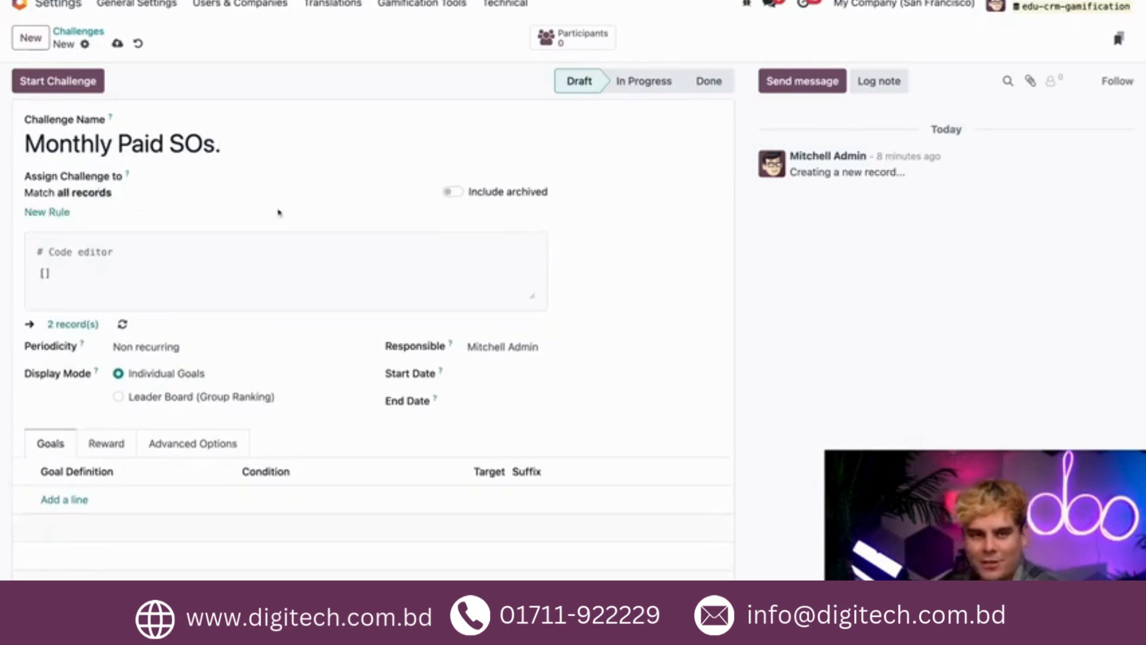
click(50, 212)
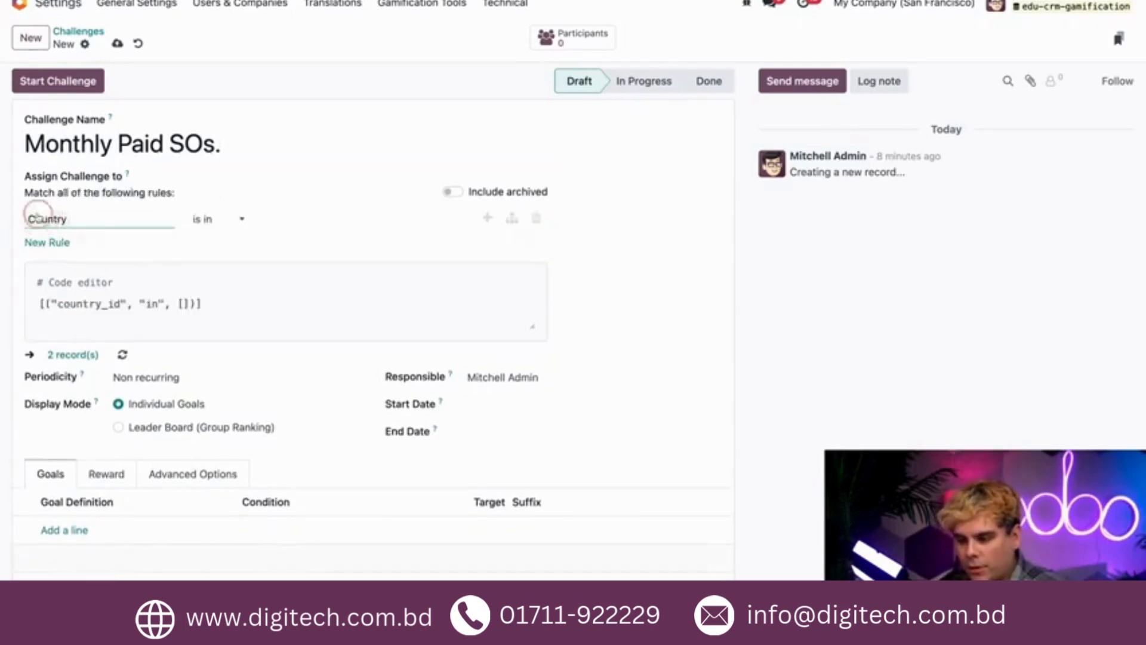
Try a rule where Sales Team Members contains a salesperson's first name, and check which users it matches.
click(75, 221)
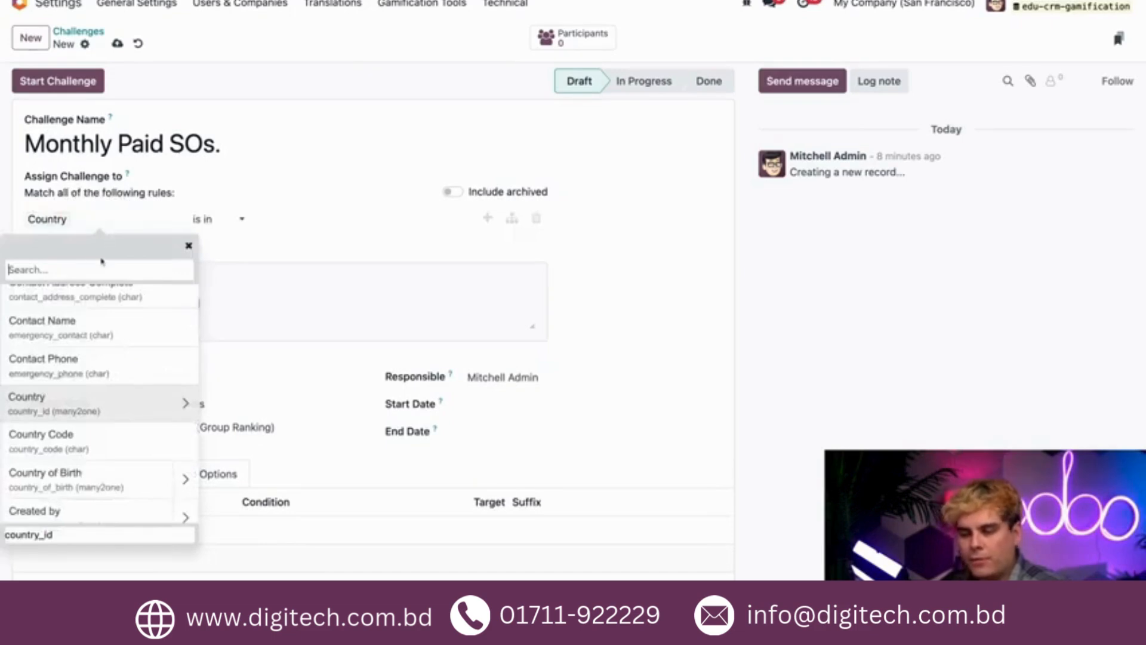
text(sales team)
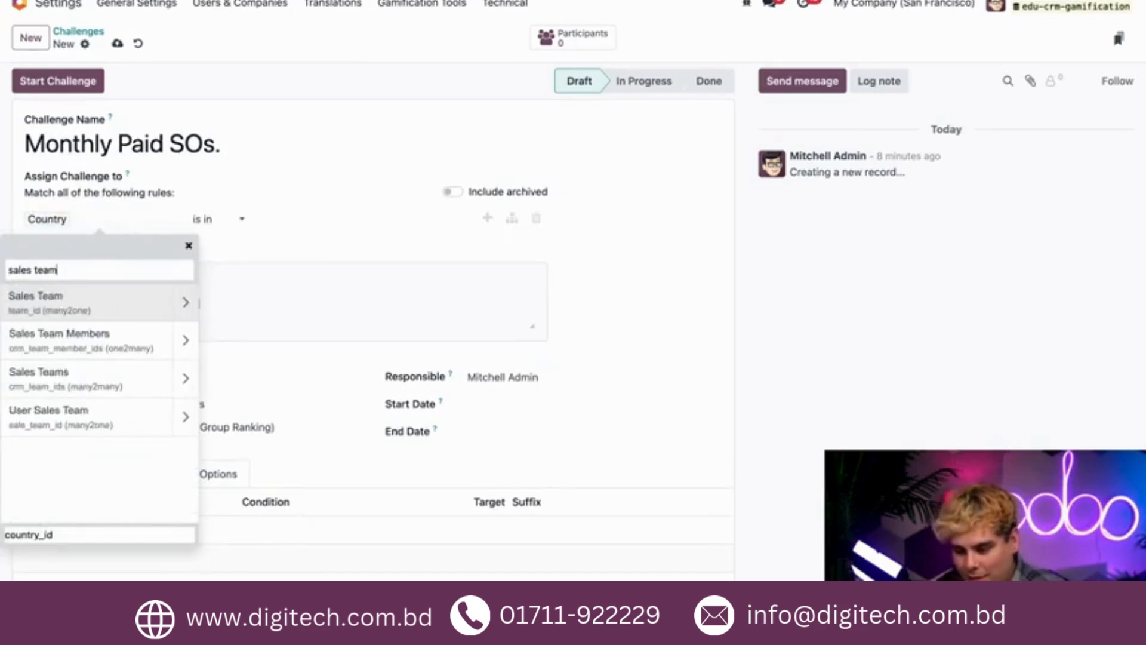
click(130, 337)
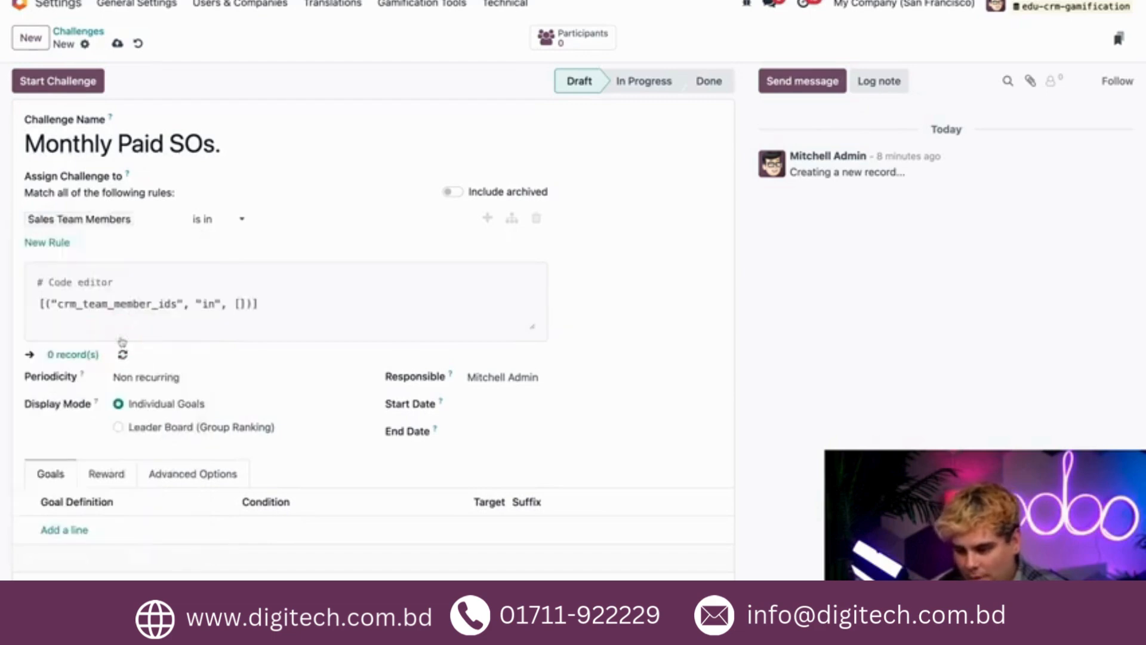
click(229, 225)
click(274, 221)
text(marc)
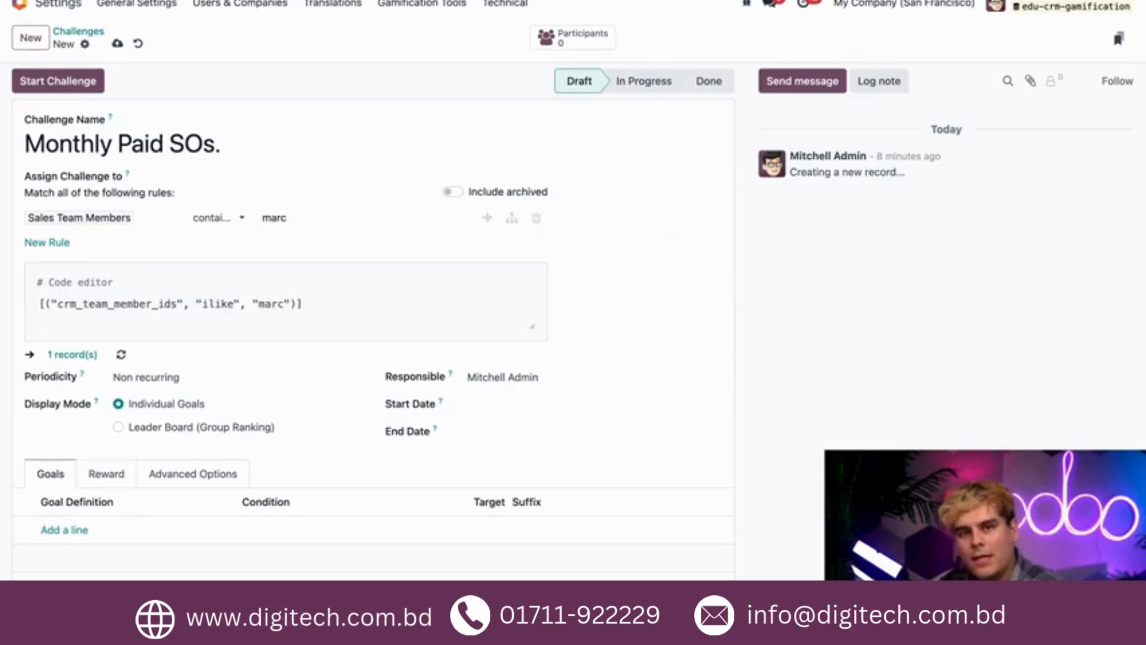
click(64, 355)
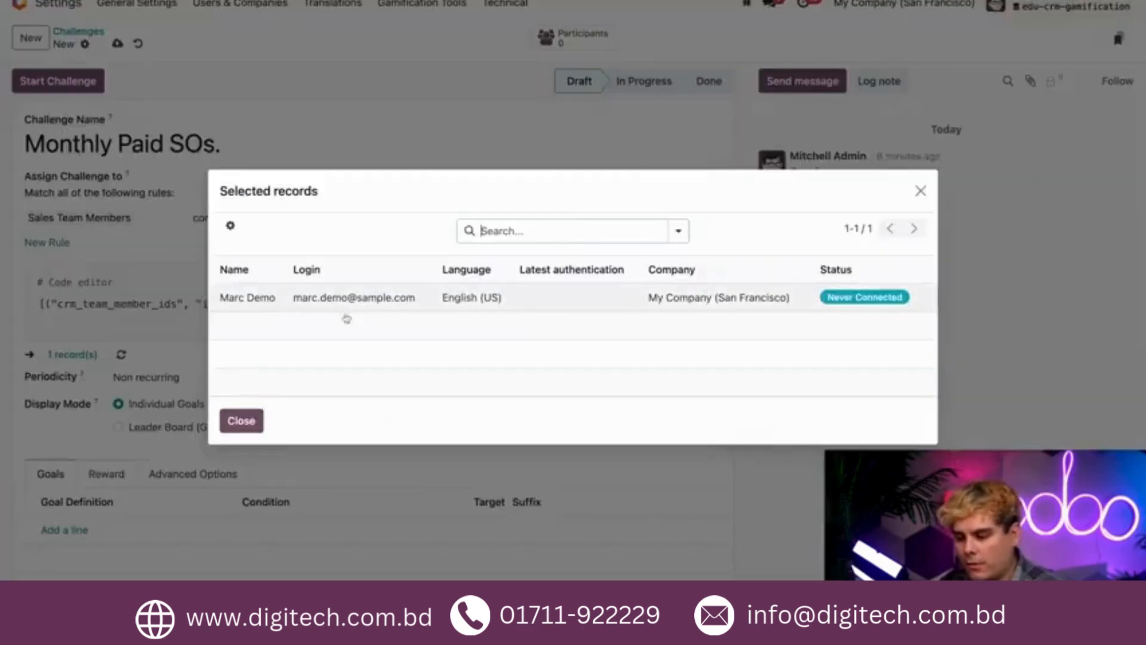
click(241, 420)
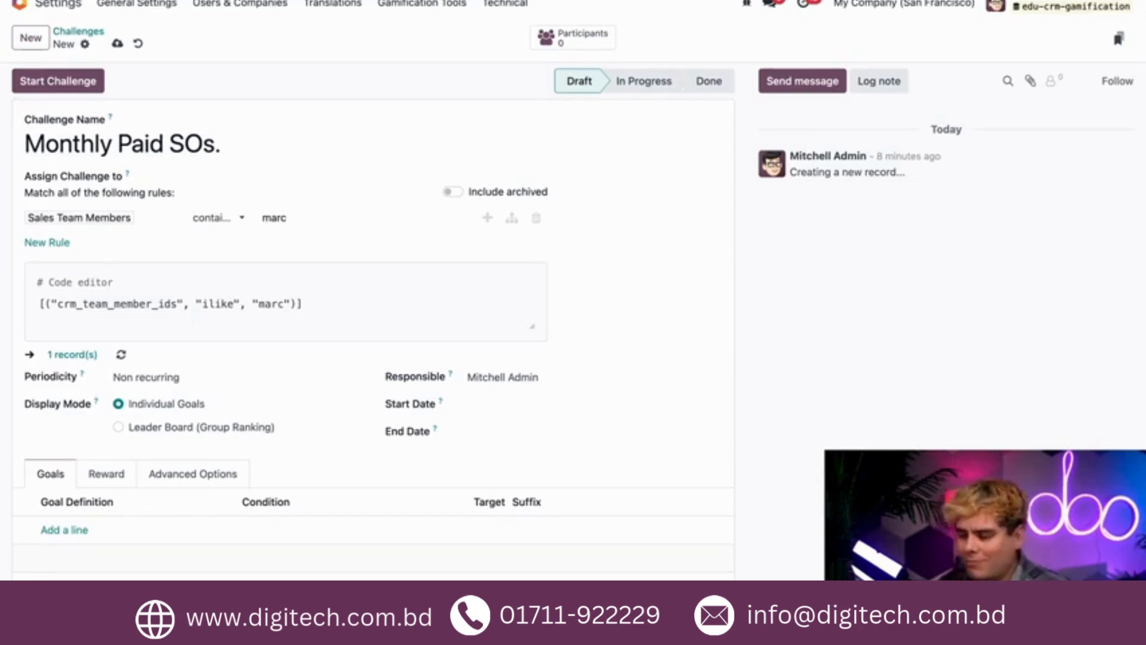
Change the assignment rule to Sales Teams contains "us" and check the matching user records.
click(153, 224)
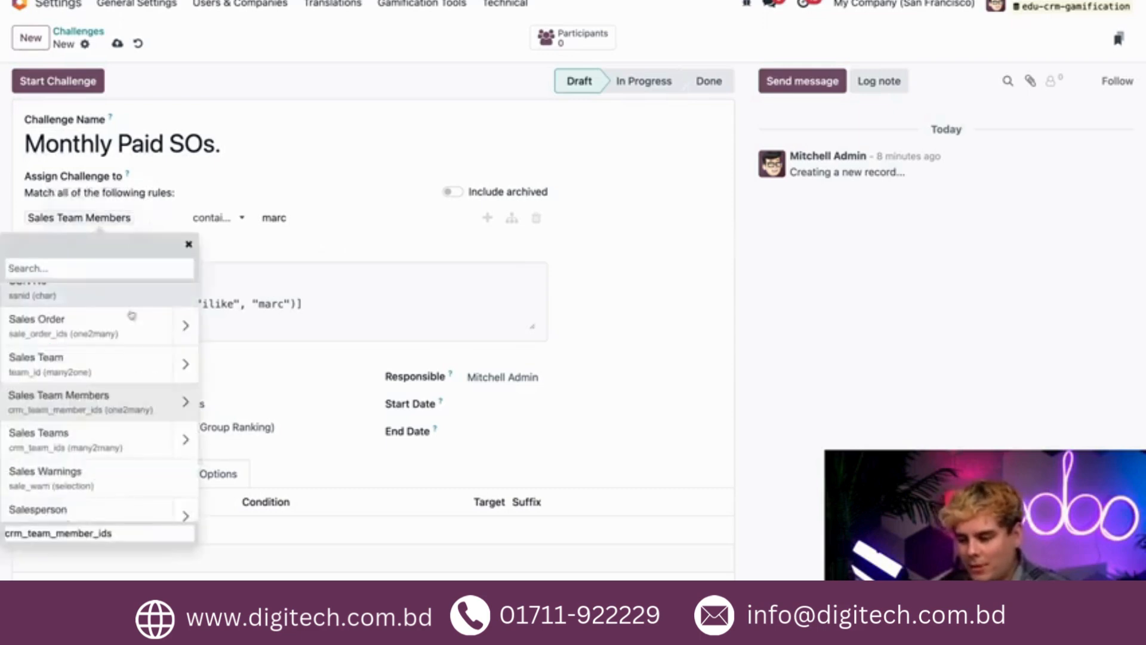
click(88, 440)
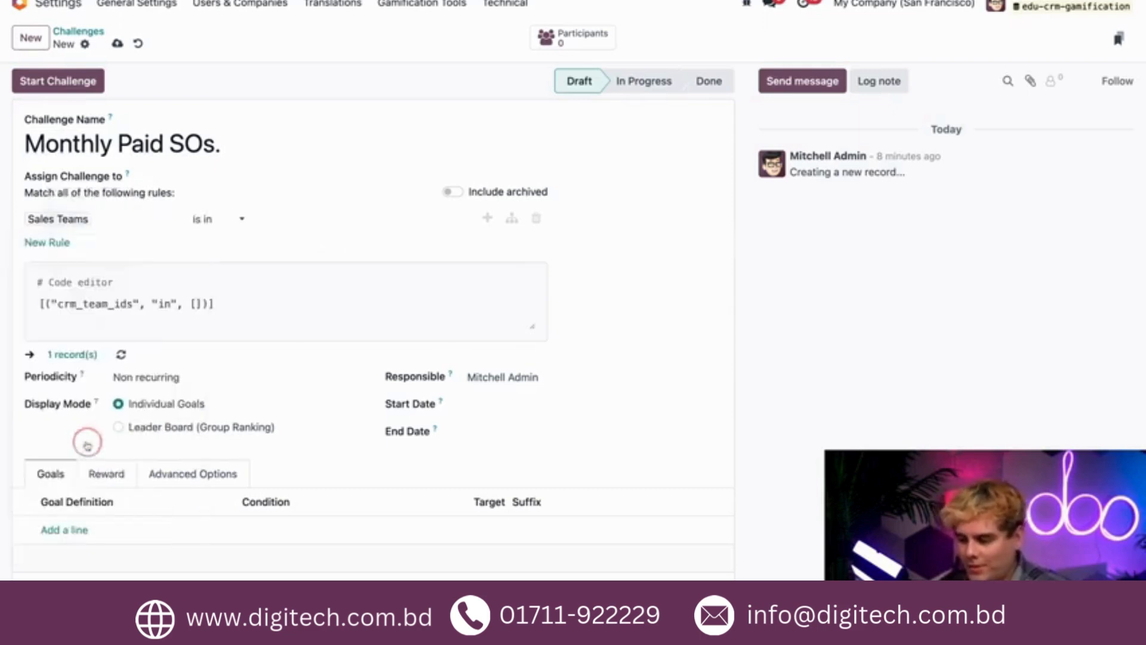
click(238, 222)
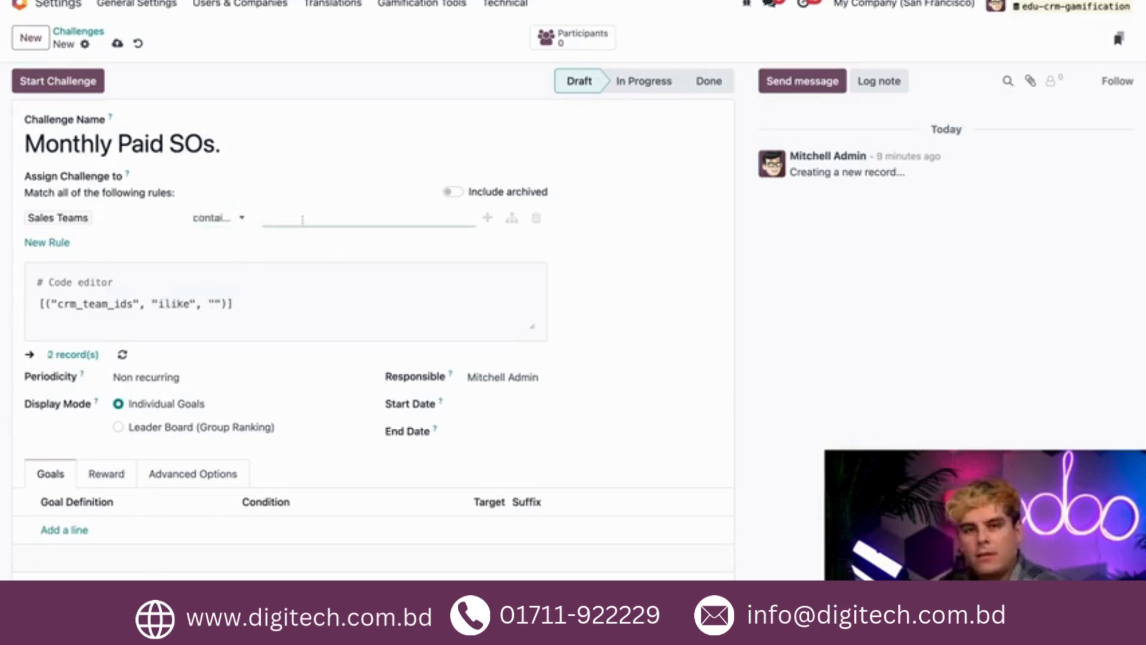
text(us)
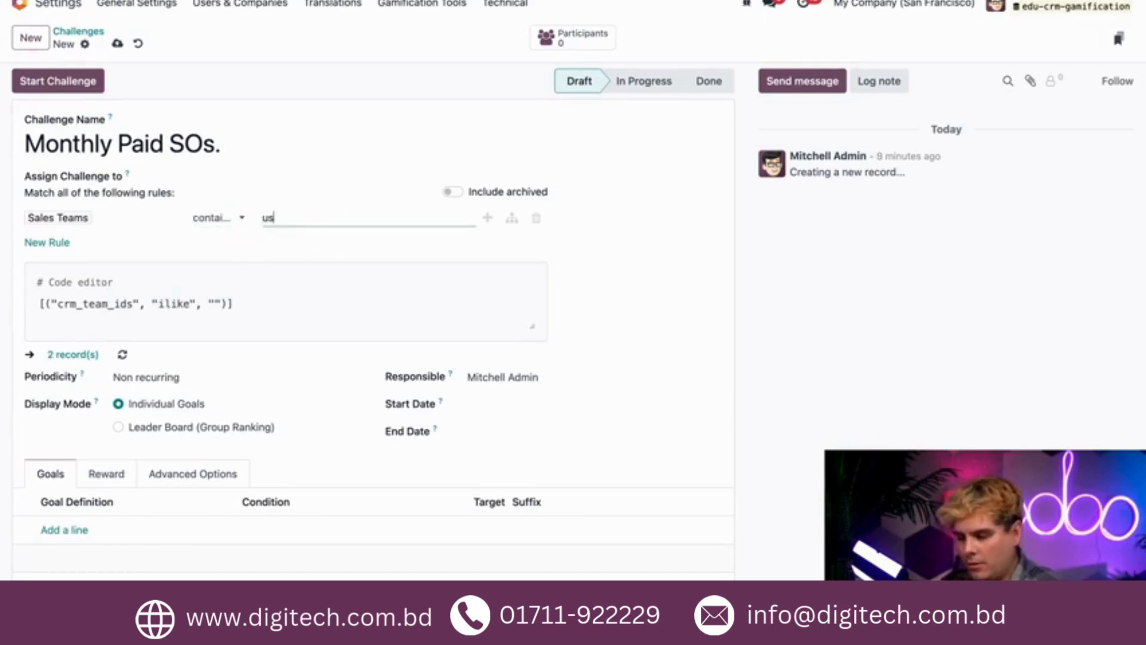
click(51, 358)
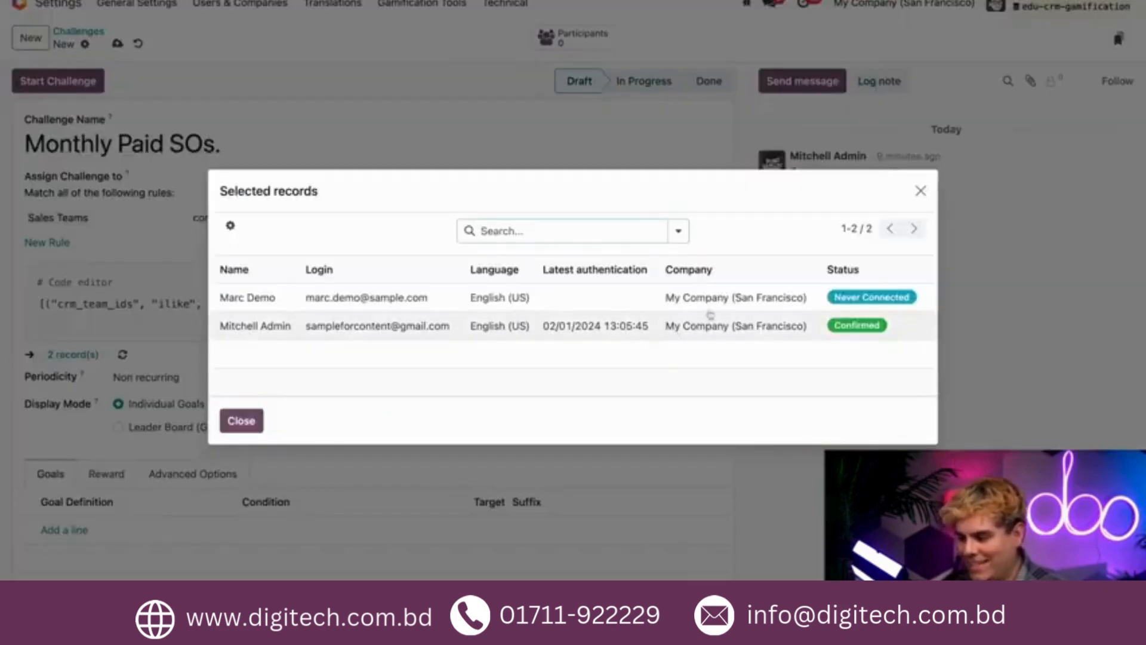
click(241, 421)
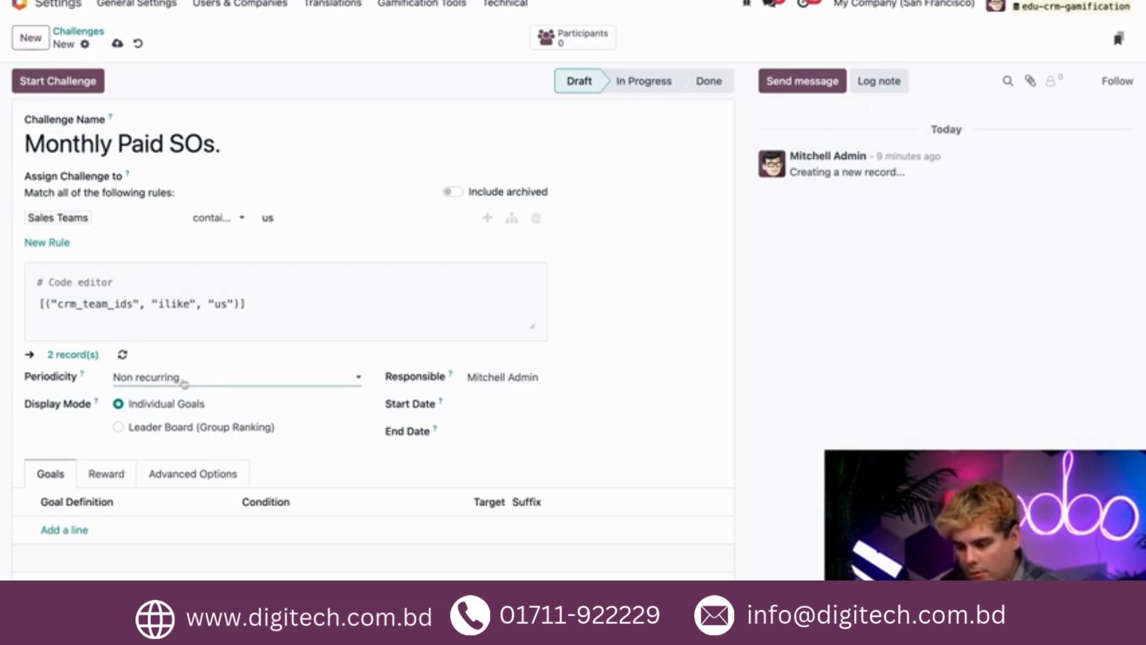
Set the challenge's periodicity to Monthly, running from 02/01/2024 to 02/29/2024.
click(184, 382)
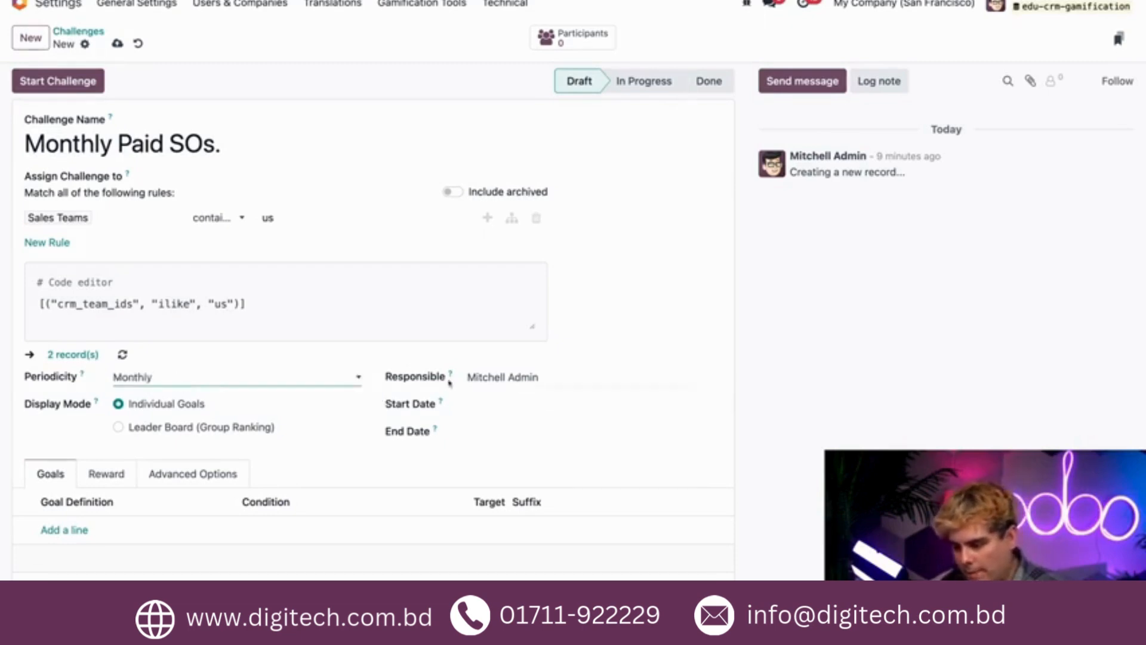
click(473, 411)
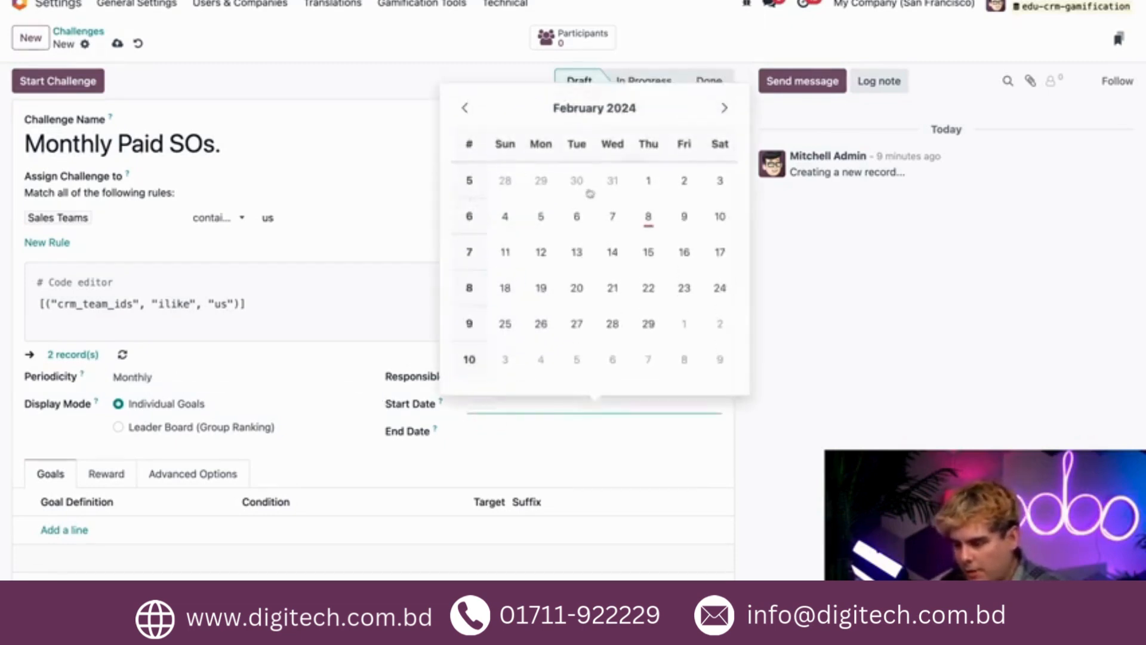
click(646, 180)
click(501, 435)
click(646, 356)
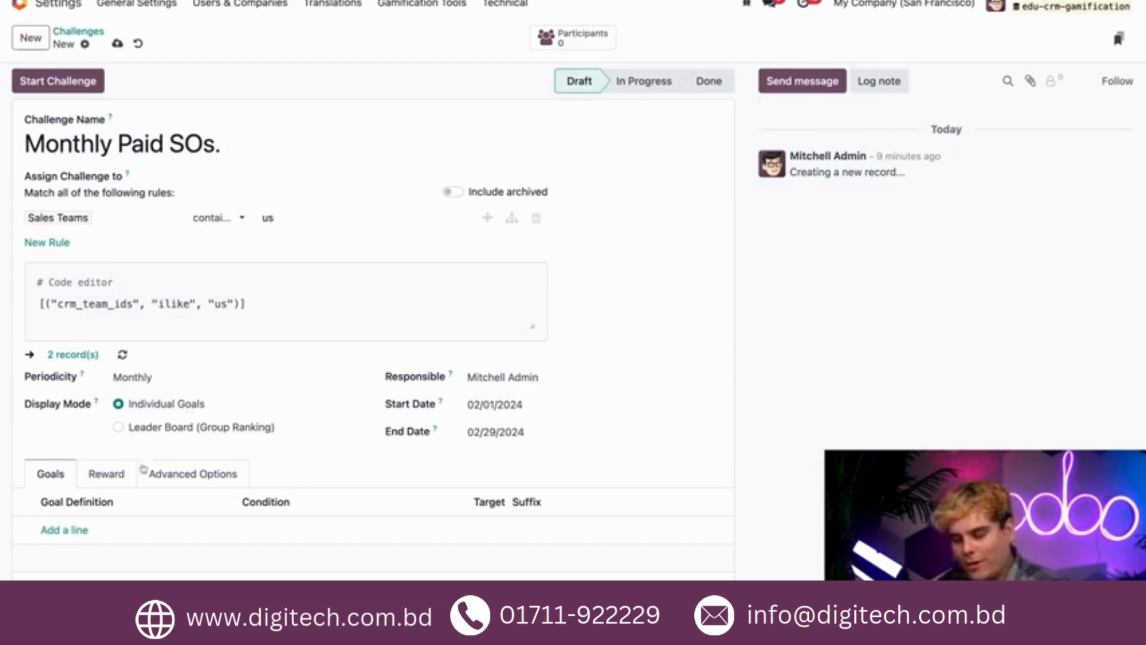
Add a goal line to the challenge using the Total Paid Sales Orders goal definition.
scroll(64, 491, down, 2)
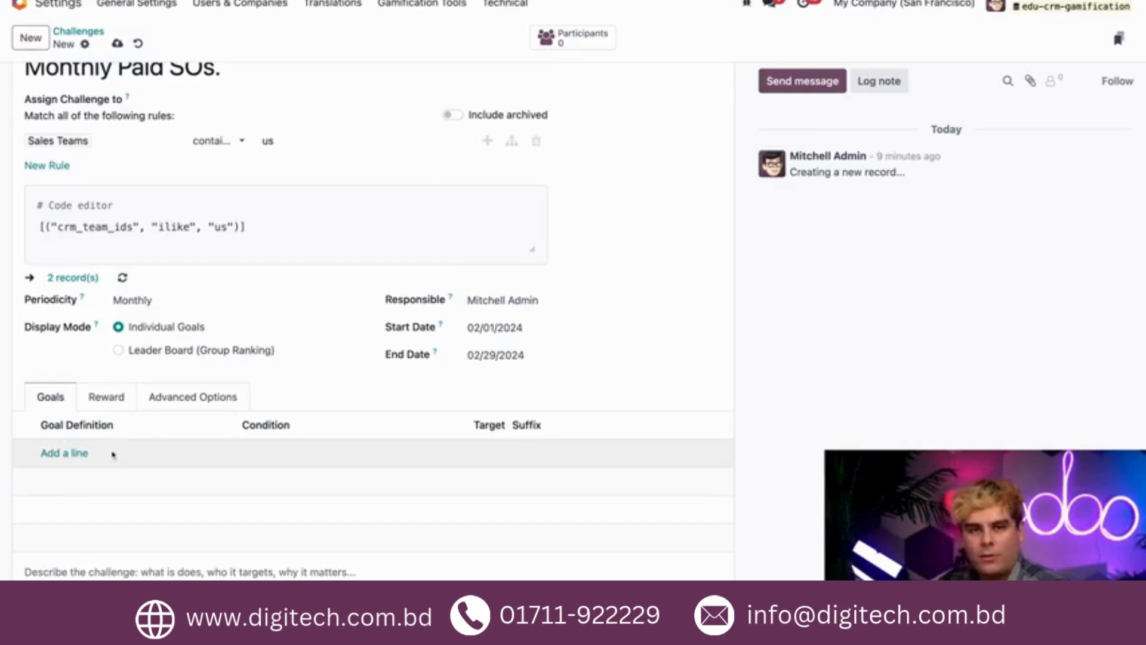
click(82, 454)
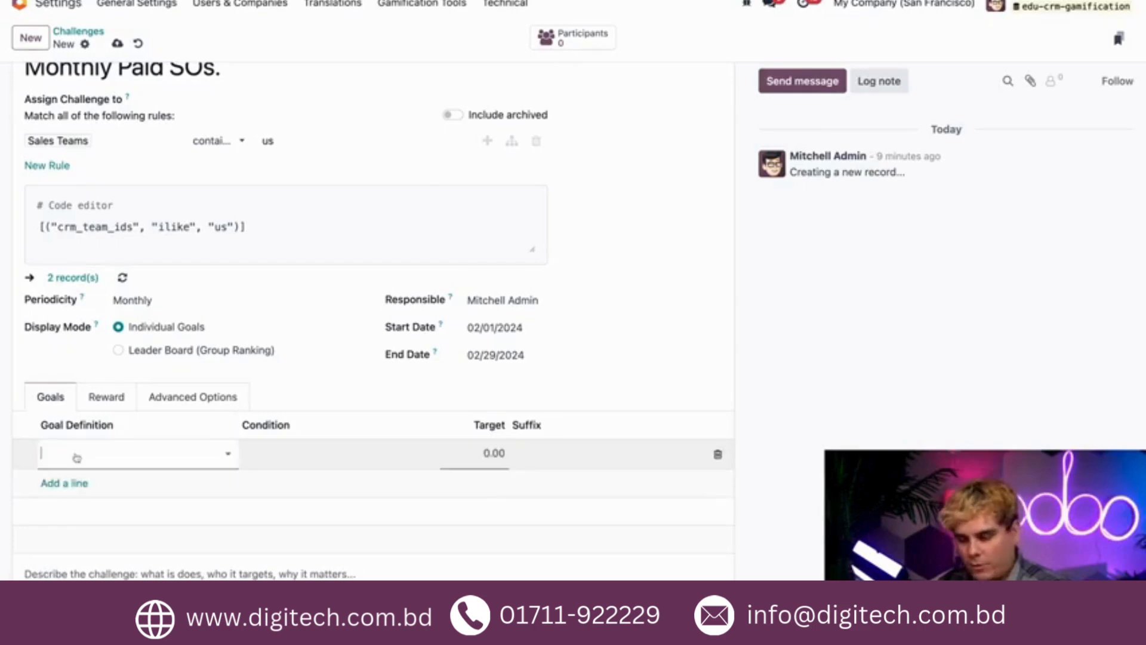
click(106, 455)
text(total pai)
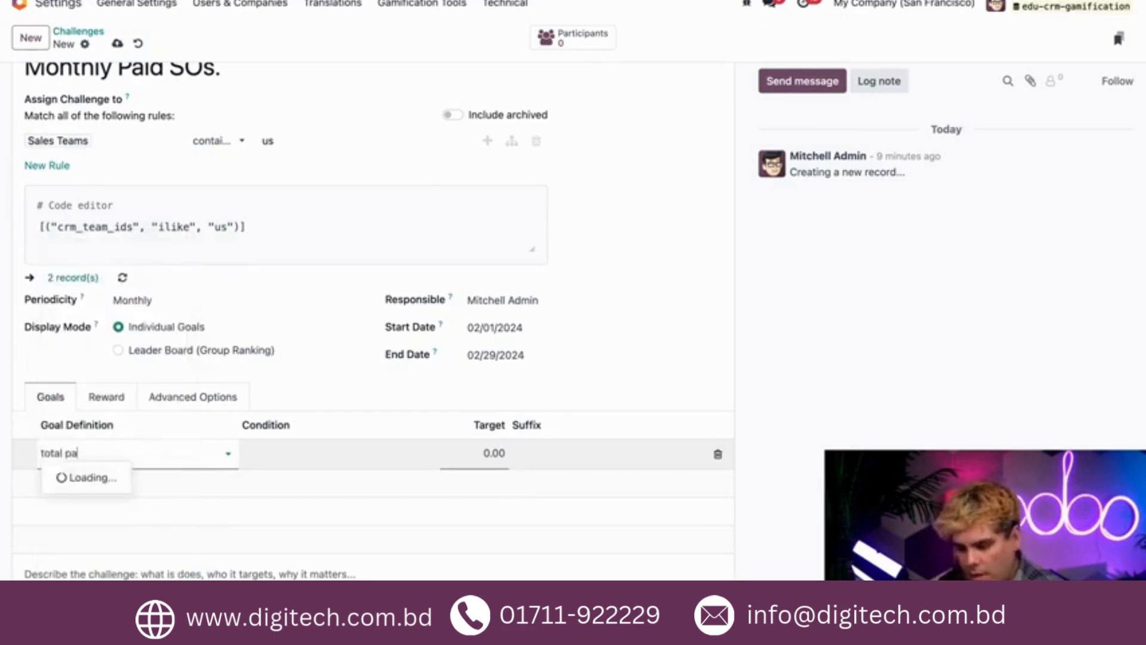
key(Return)
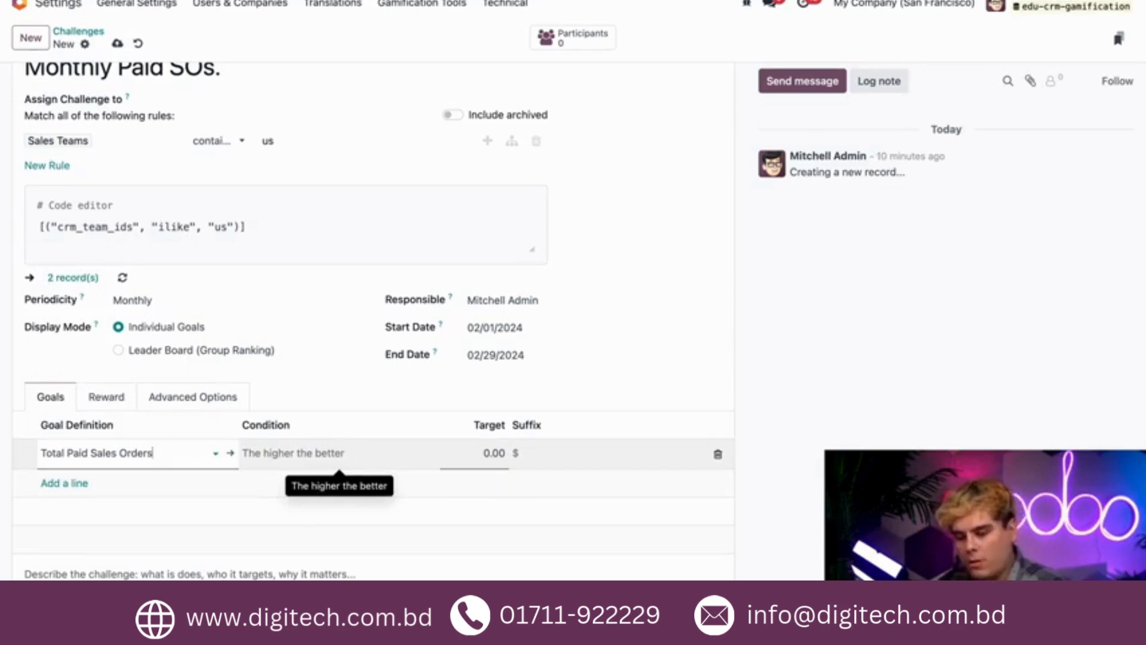
Set the target of the Total Paid Sales Orders goal to 20000 and confirm the line.
click(493, 453)
text(20000)
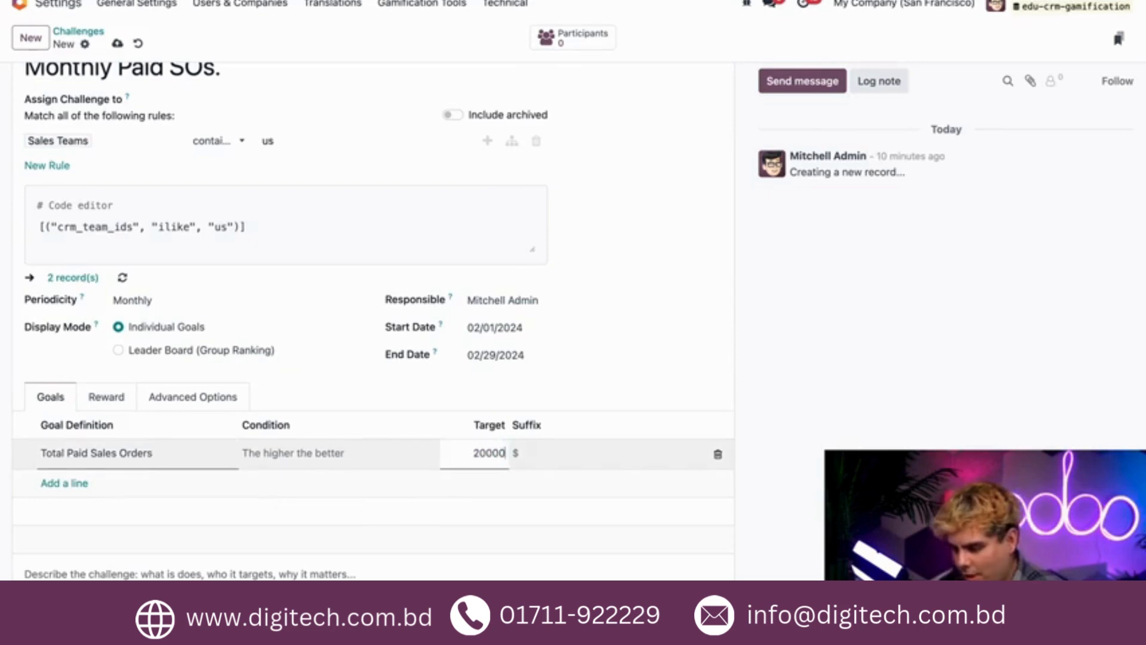
key(Left)
key(Left)
key(Left)
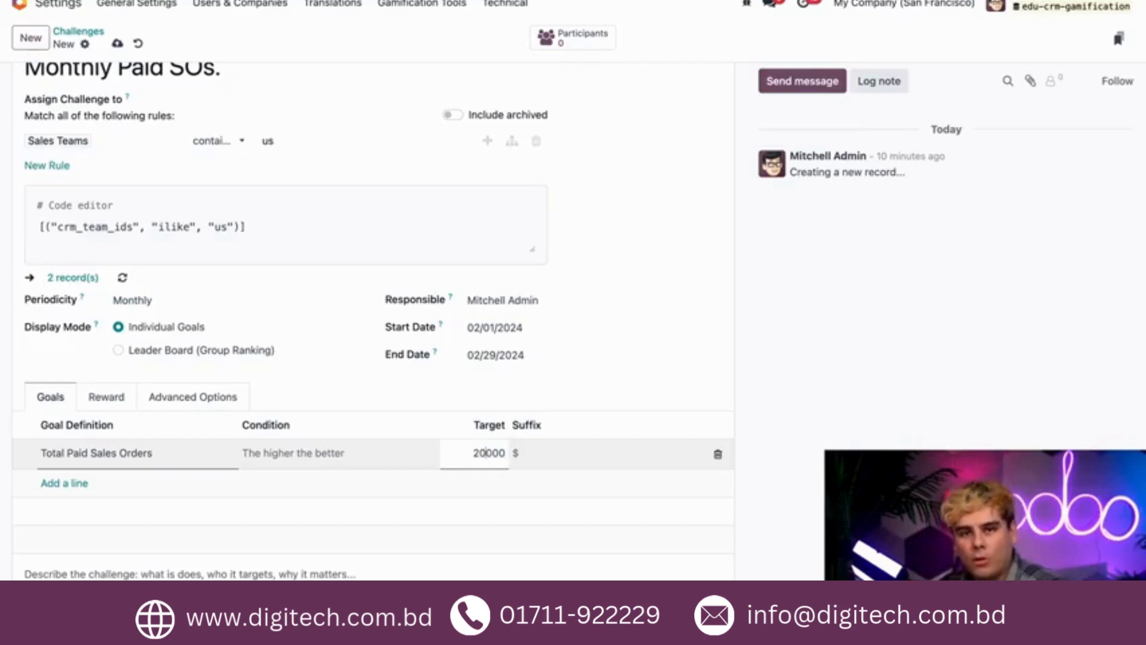
click(564, 396)
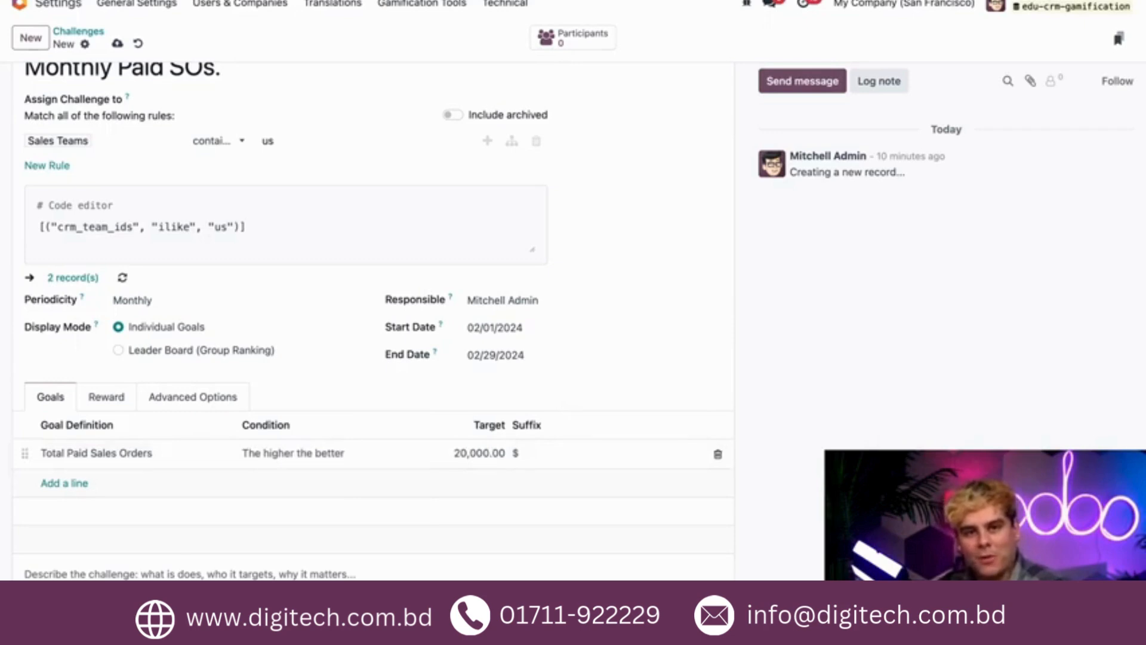
Check the challenge's reward settings, and open the Good Job badge from the Badges list to examine its granting rules.
click(109, 397)
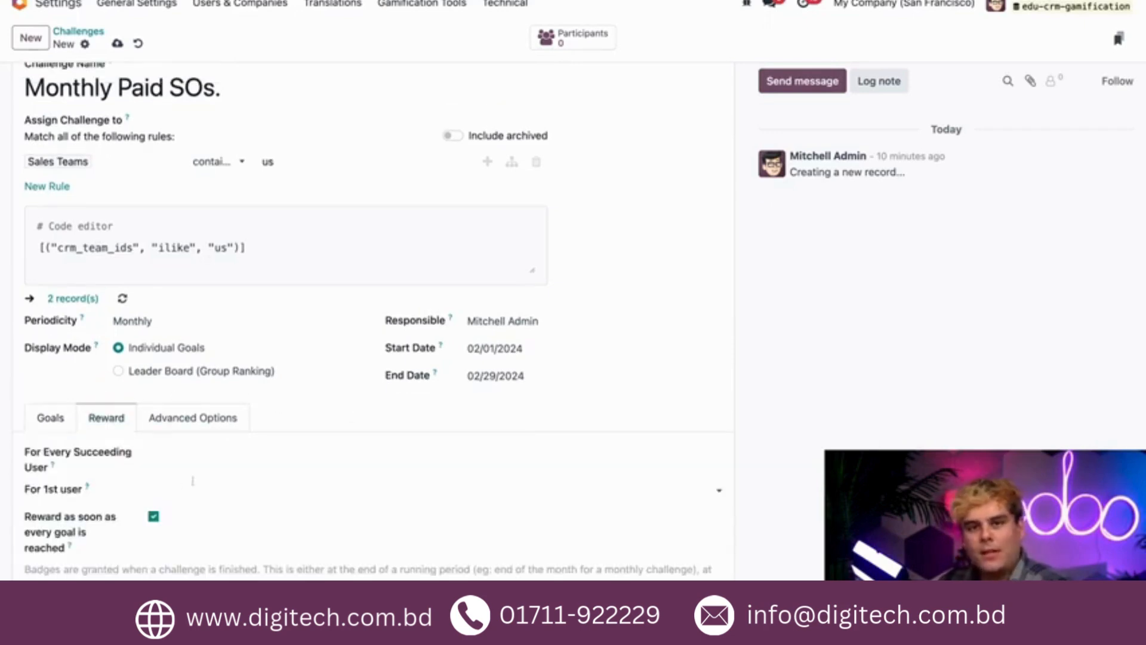
click(172, 457)
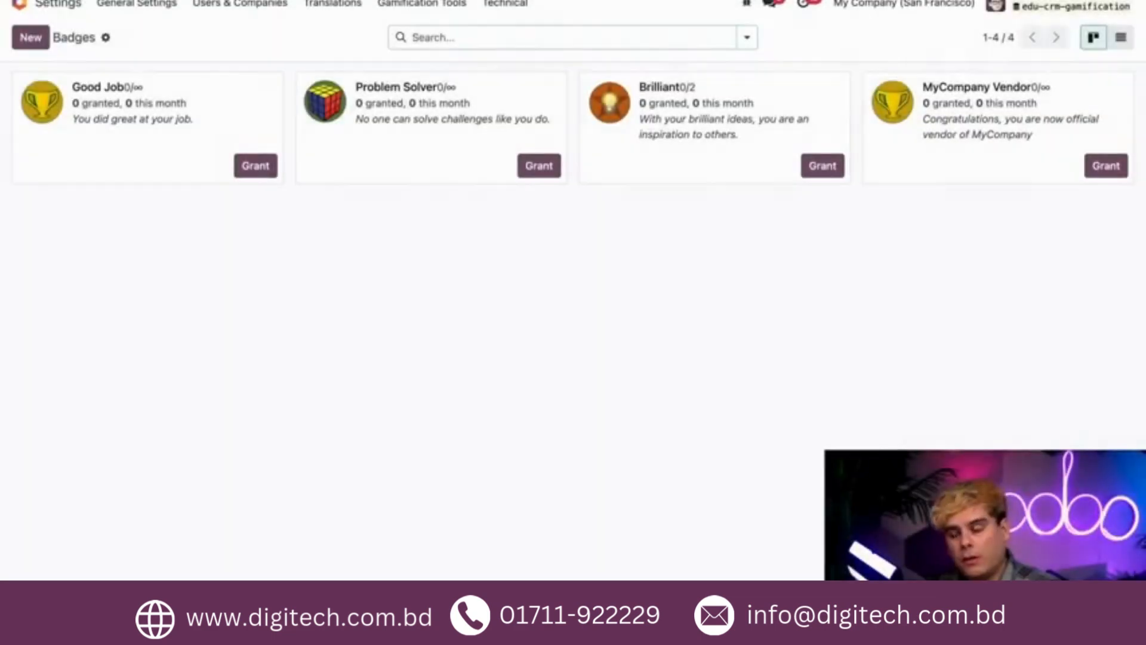
click(414, 10)
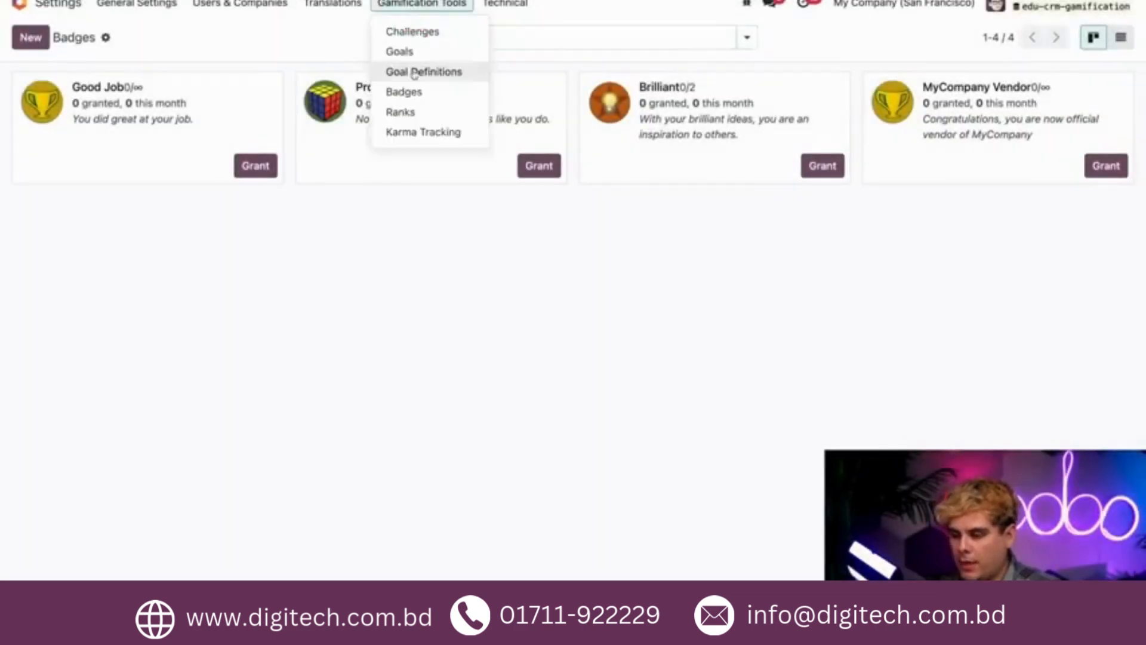
click(292, 42)
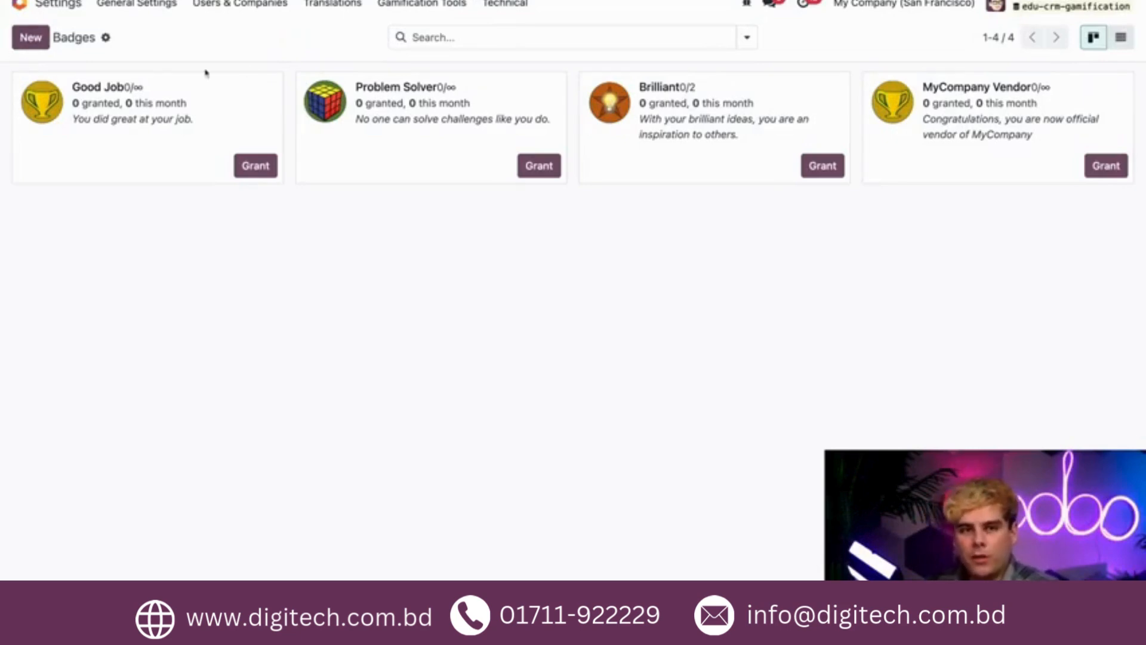
click(187, 131)
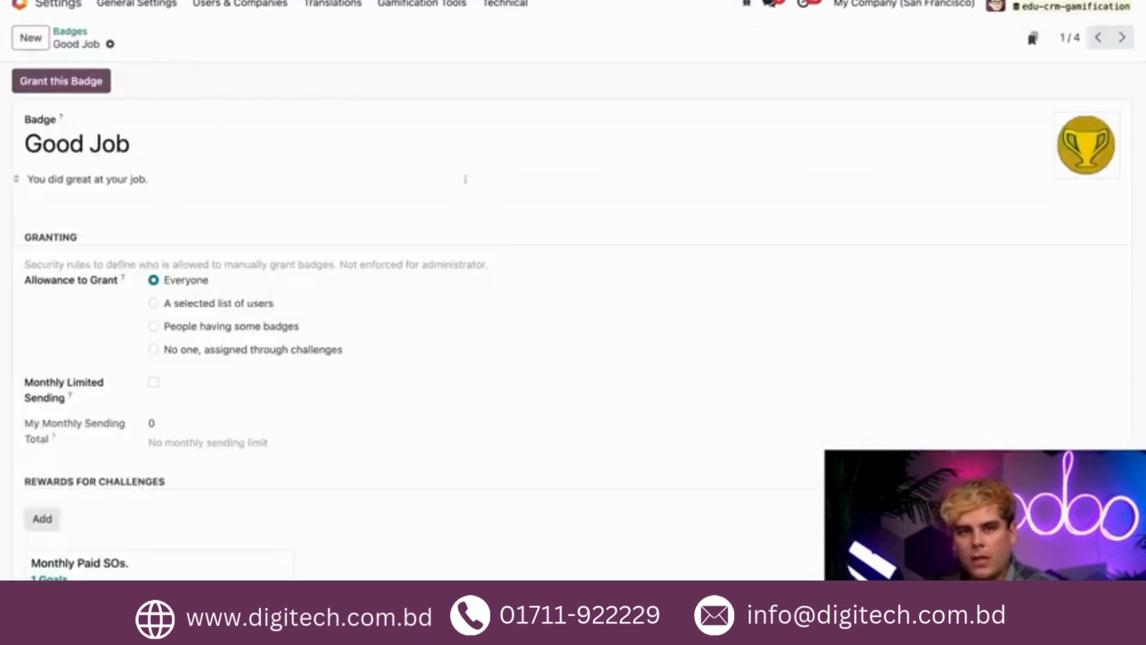
mouse_move(1087, 134)
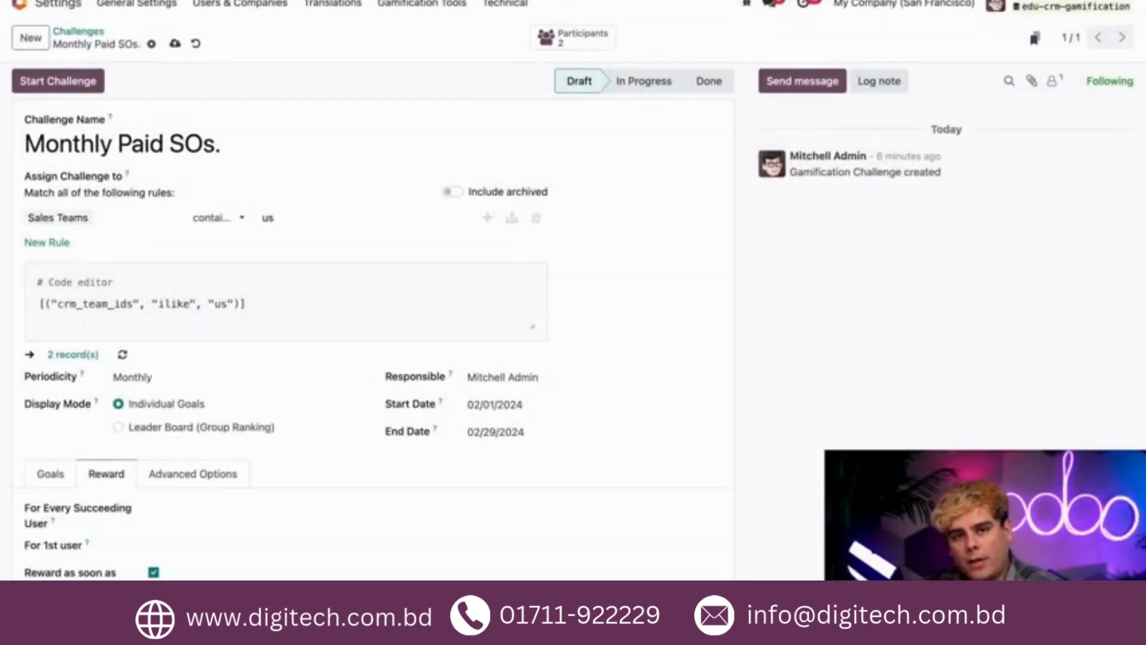
Assign the Good Job badge as the challenge's reward for every succeeding user and review the remaining reward options.
click(199, 512)
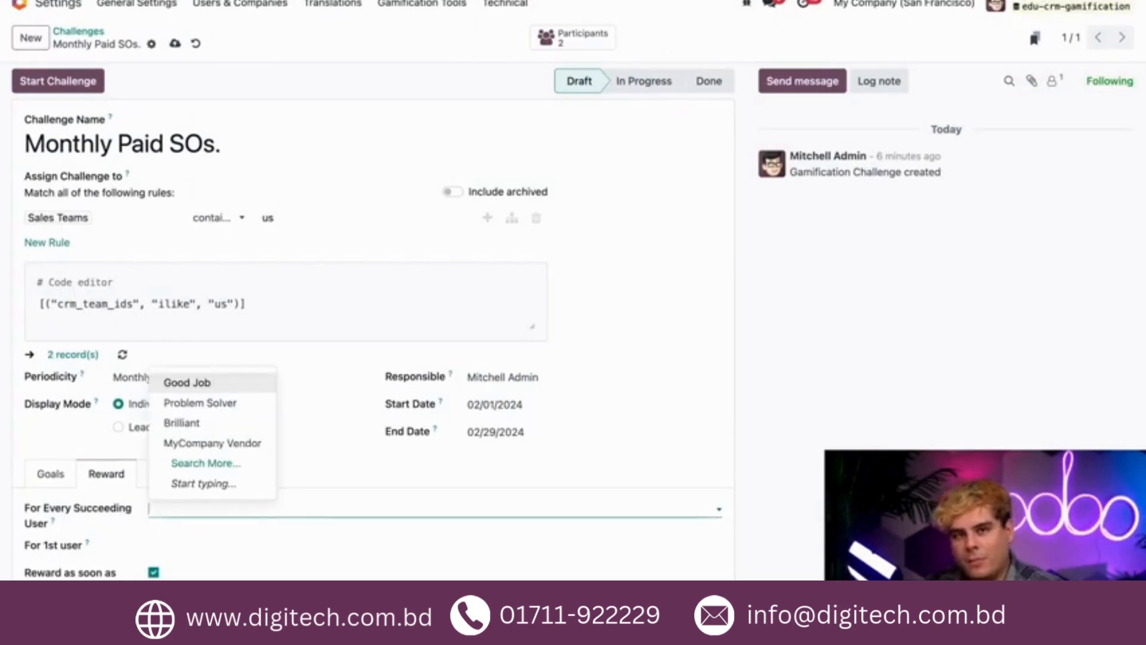
click(200, 385)
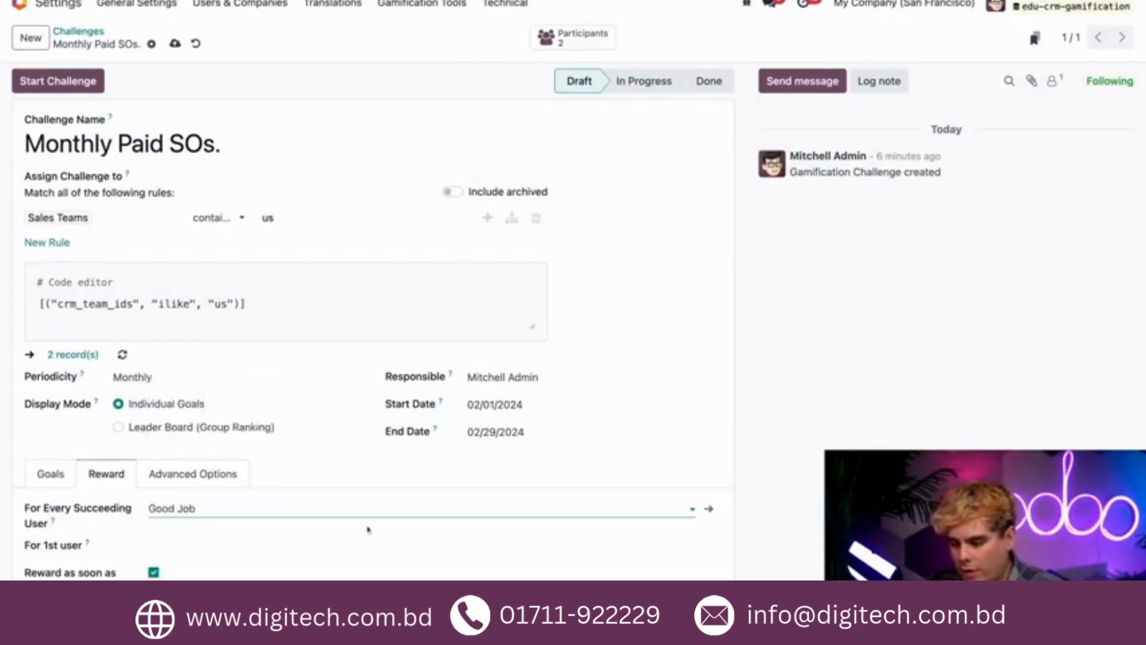
click(104, 531)
scroll(104, 532, down, 1)
scroll(104, 530, down, 1)
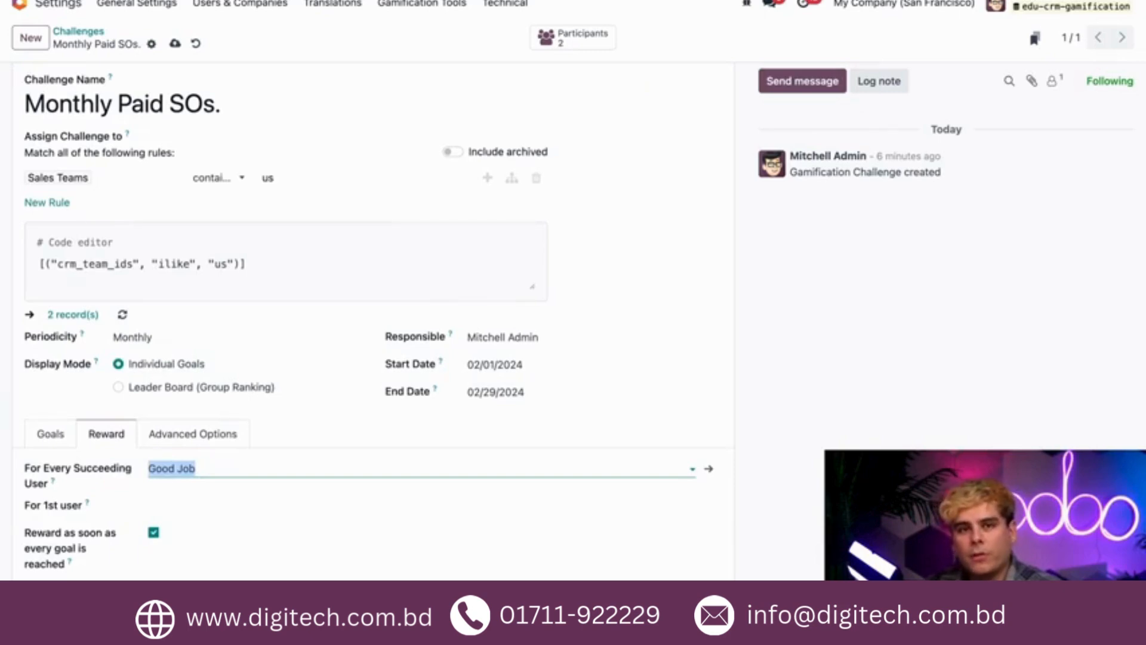
click(169, 507)
click(132, 506)
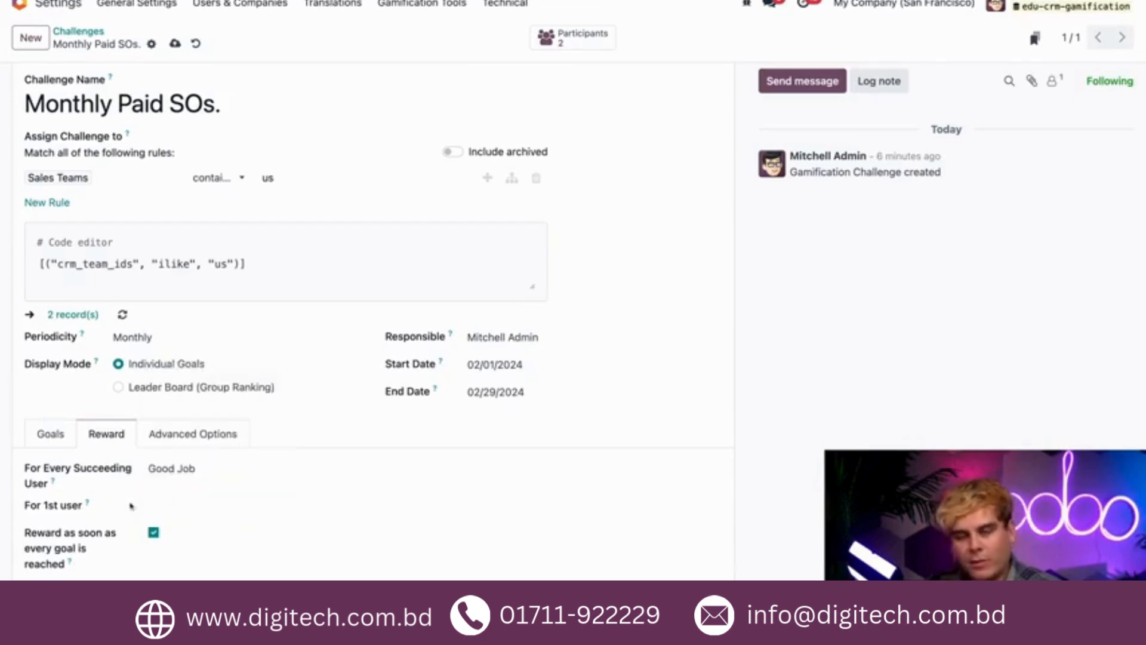
scroll(131, 506, down, 1)
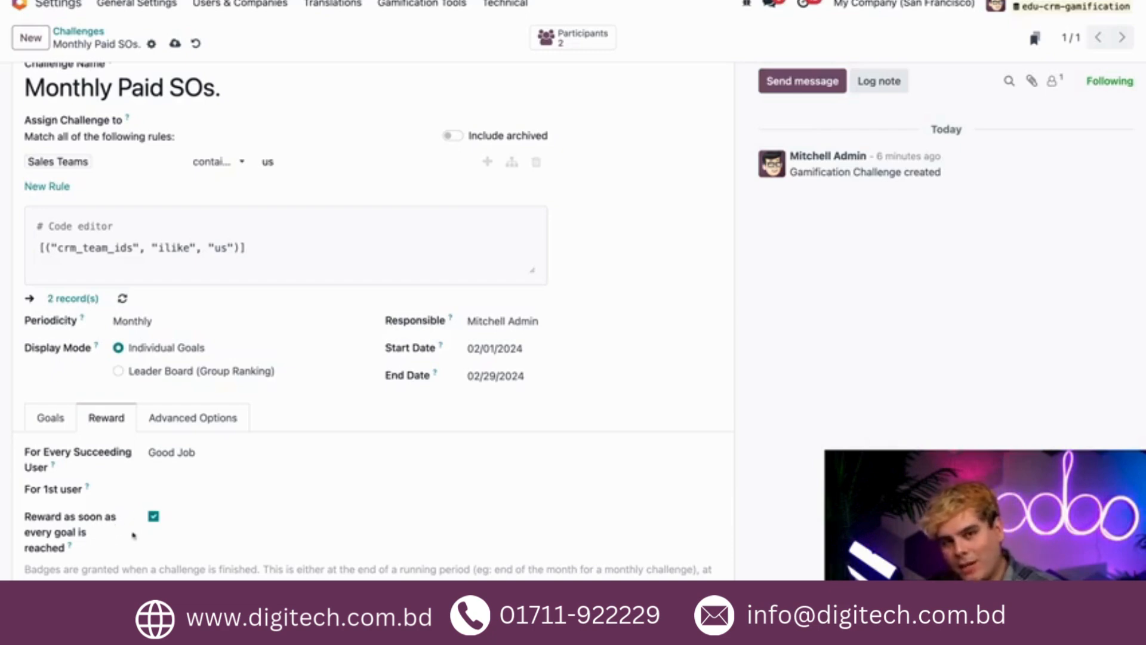
Set the report frequency to Weekly in the challenge's advanced notification options.
click(176, 423)
scroll(211, 464, down, 4)
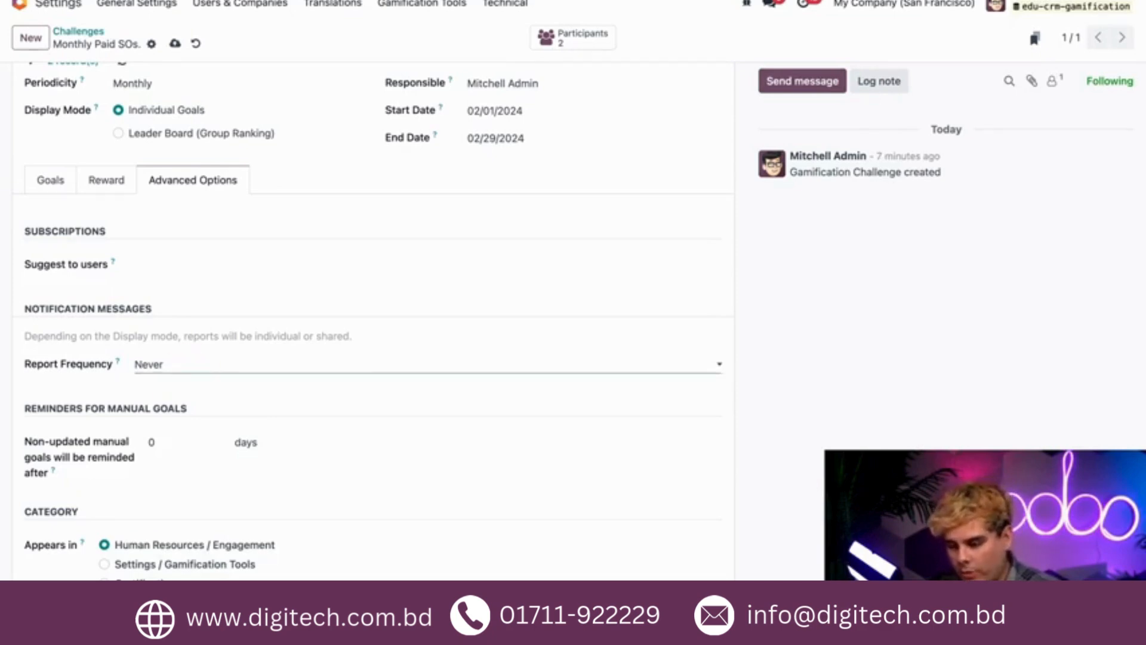
click(131, 398)
scroll(119, 390, down, 1)
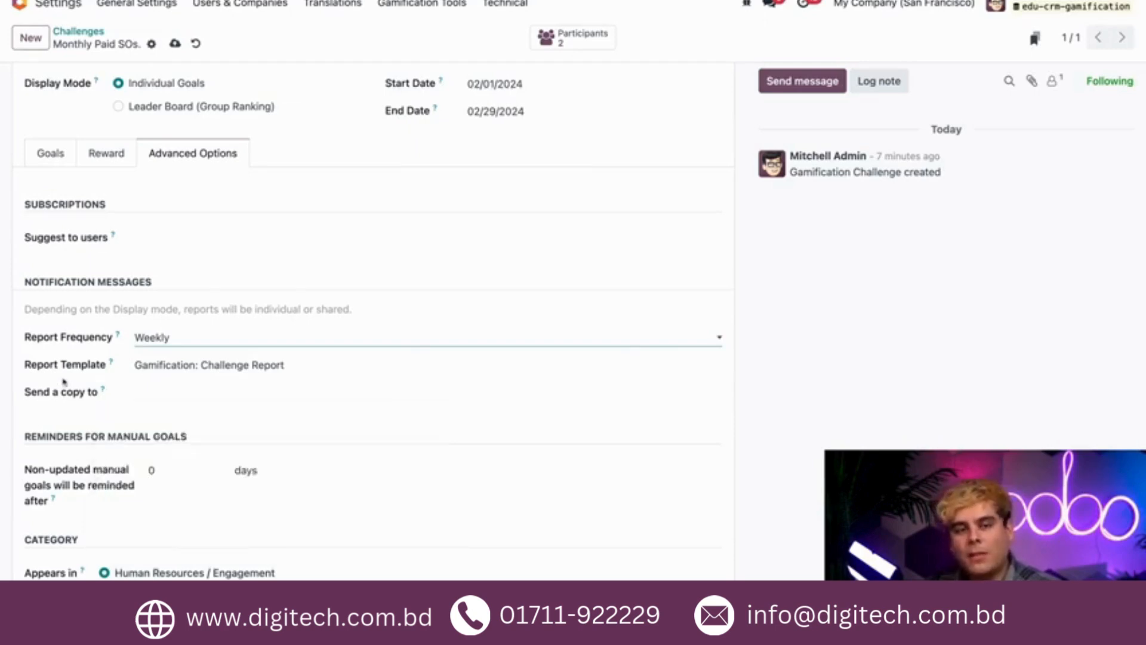
Start the Monthly Paid SOs. challenge to move it from Draft to In Progress.
scroll(64, 382, up, 5)
click(88, 83)
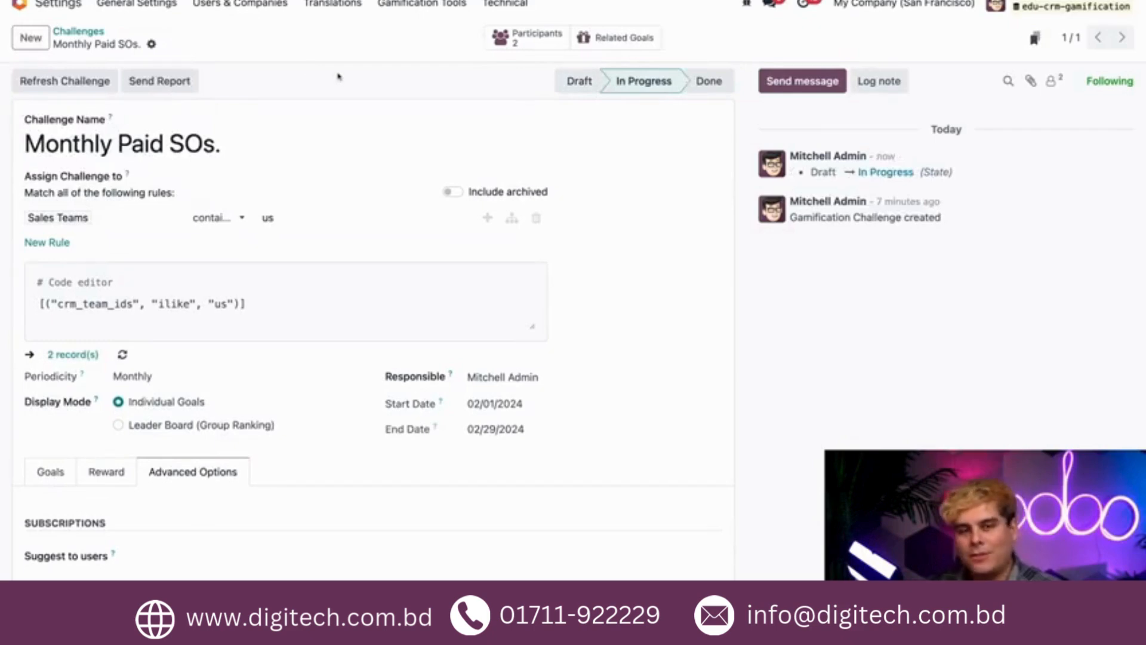